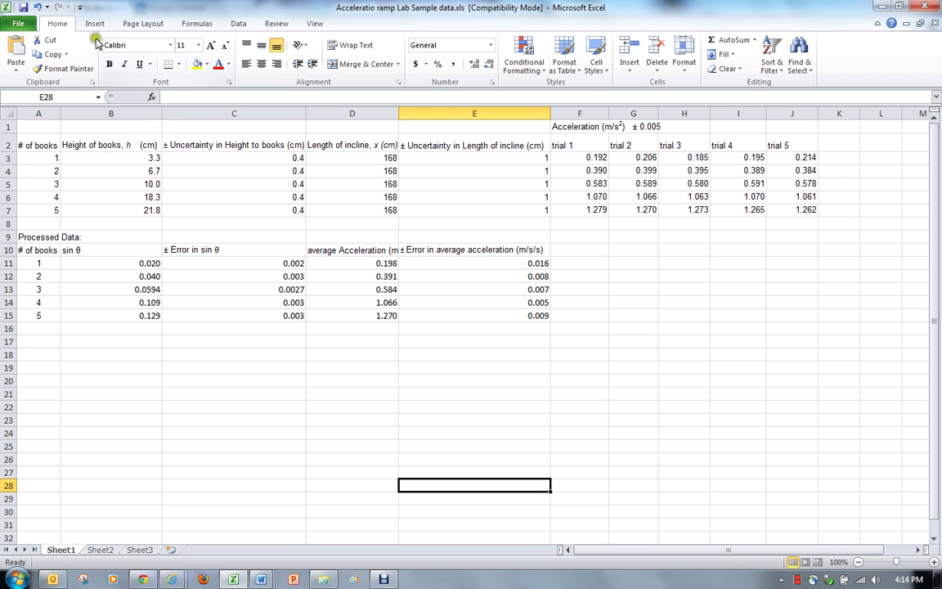
Step: Preview how the sheet prints, and return to the worksheet to examine where the page breaks fall
click(19, 24)
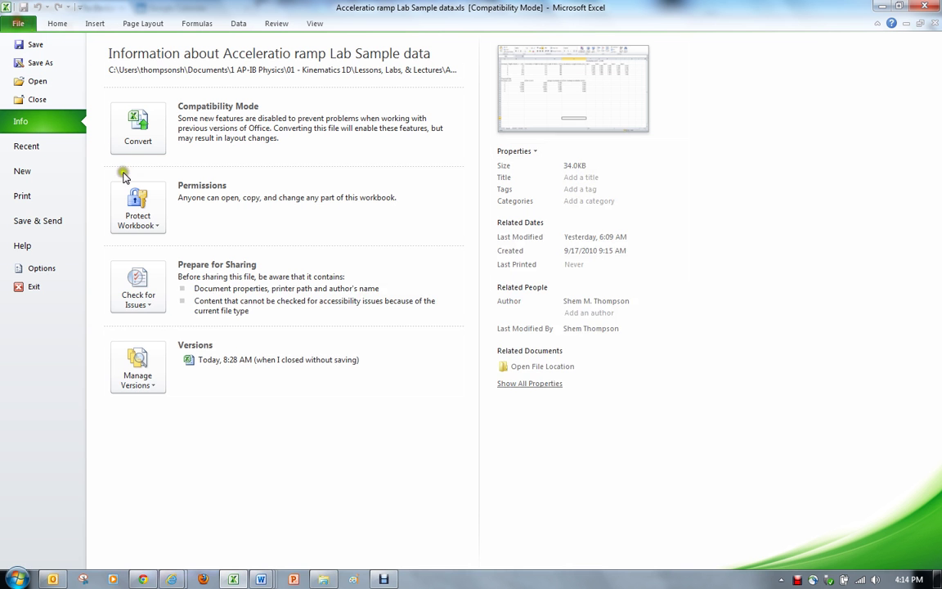
click(22, 196)
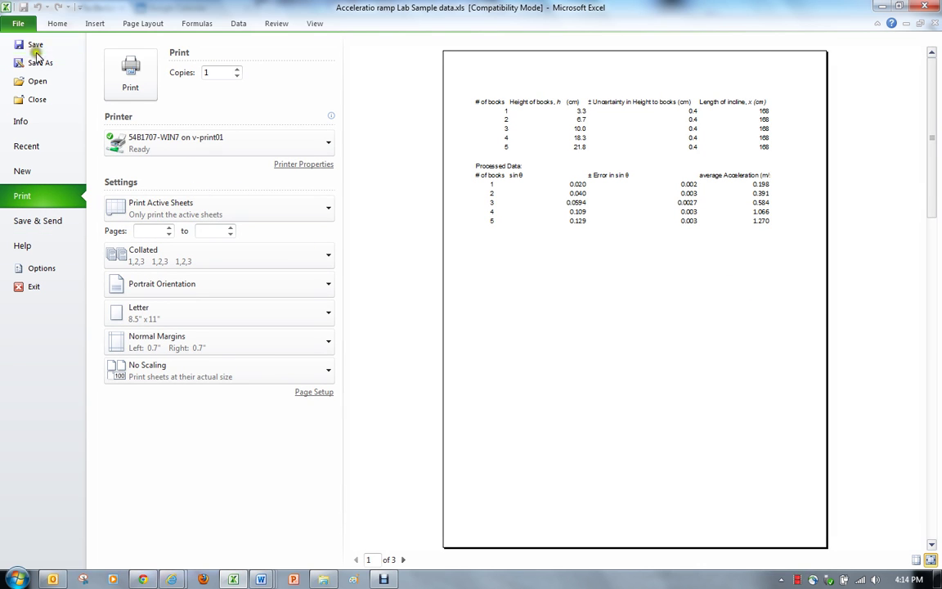
click(57, 24)
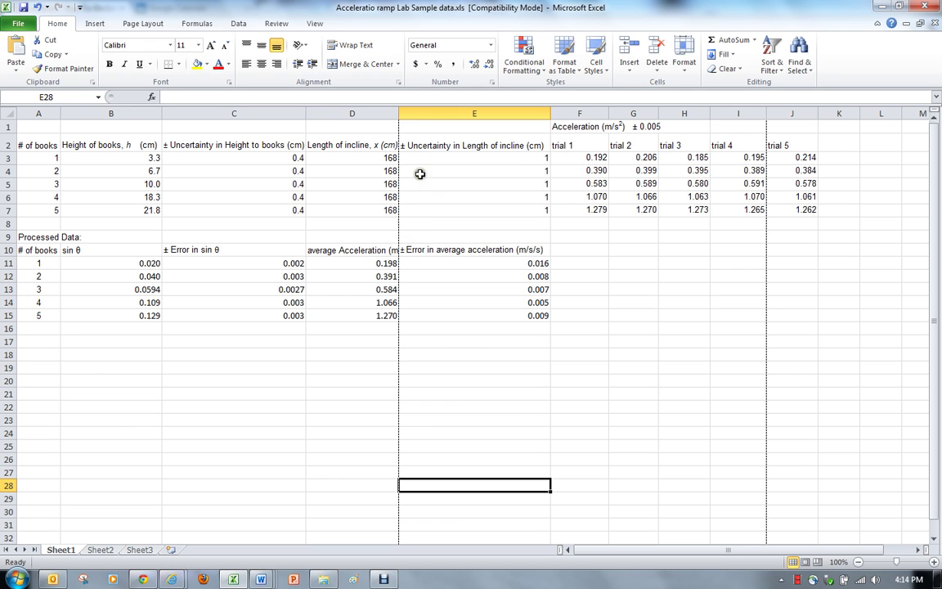
scroll(391, 401, down, 7)
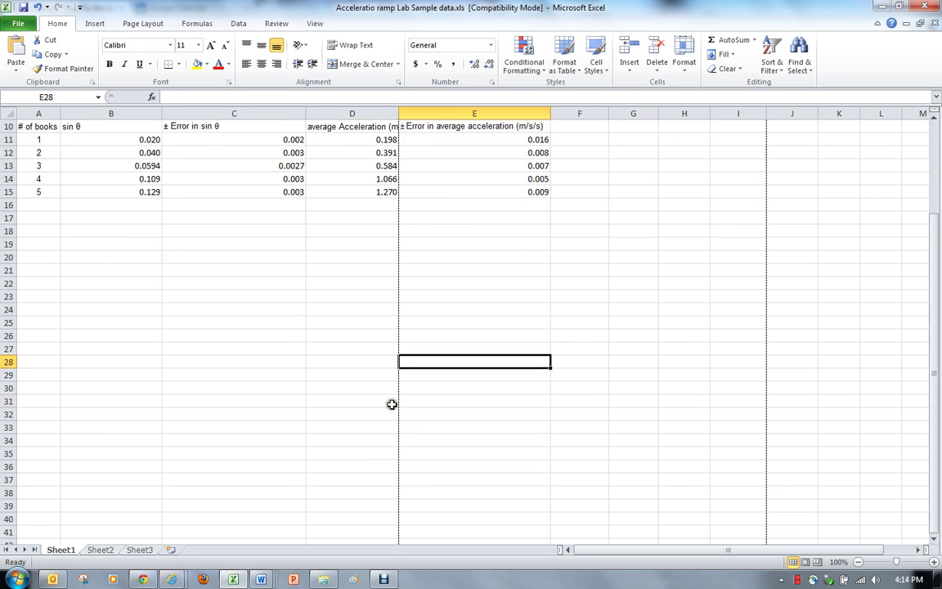
scroll(392, 407, up, 7)
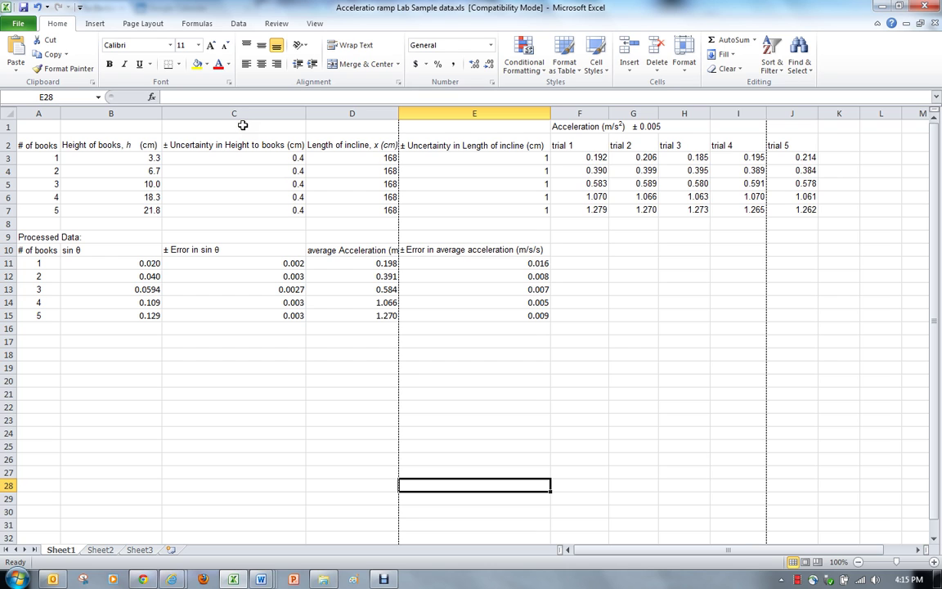
Step: Set the worksheet's page orientation to Landscape
click(144, 23)
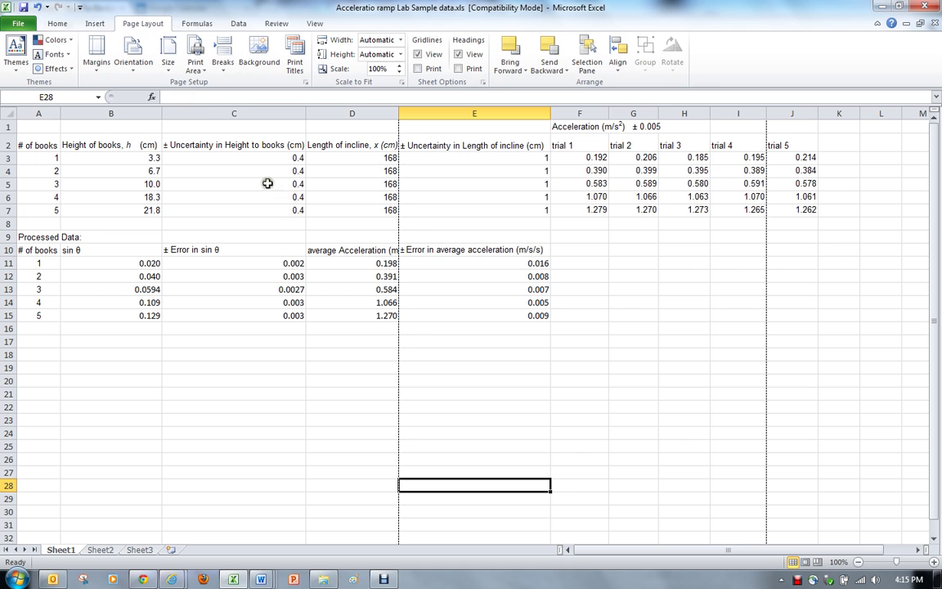
click(133, 64)
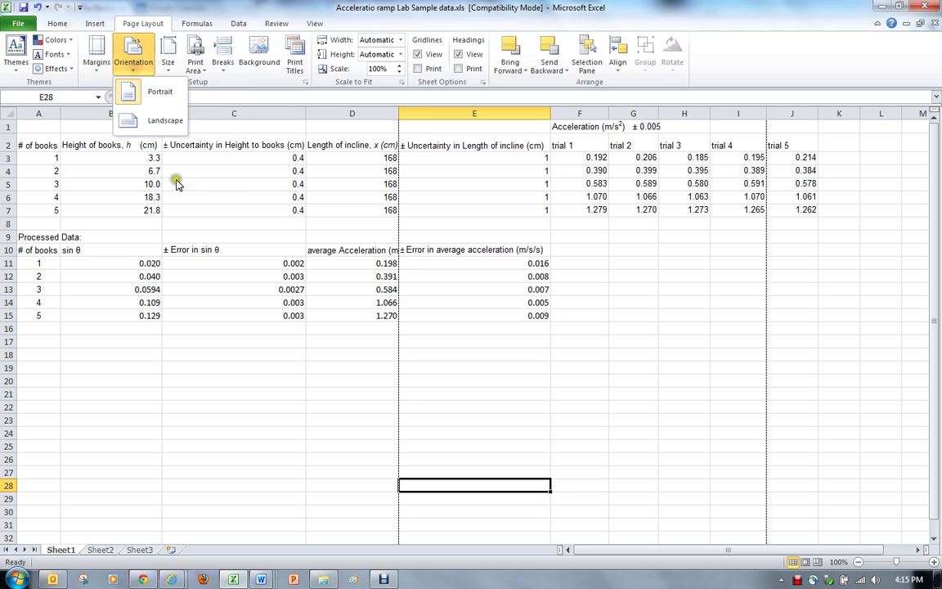
click(168, 121)
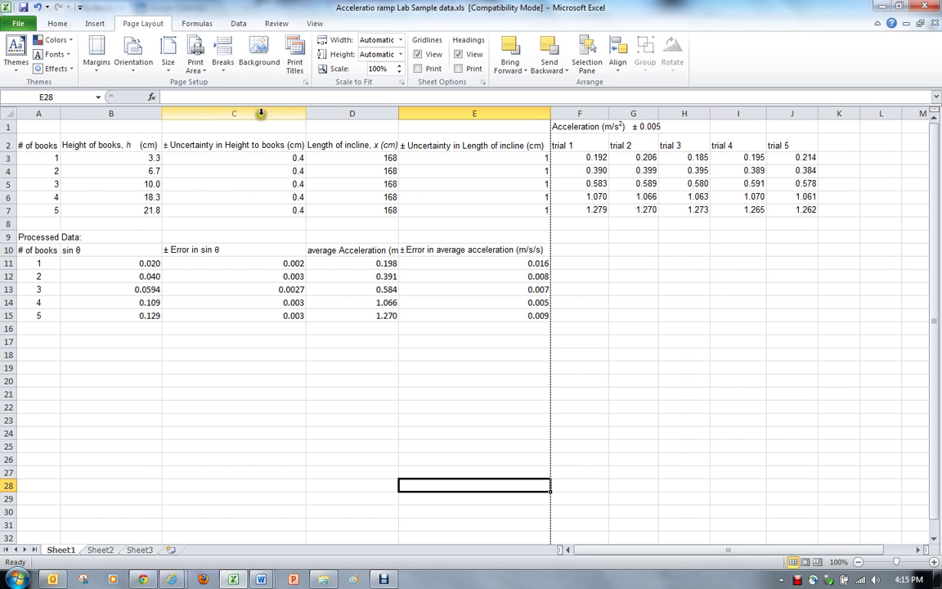
Step: Narrow the height uncertainty column (C) to just over a third of its width
drag(431, 123, 472, 303)
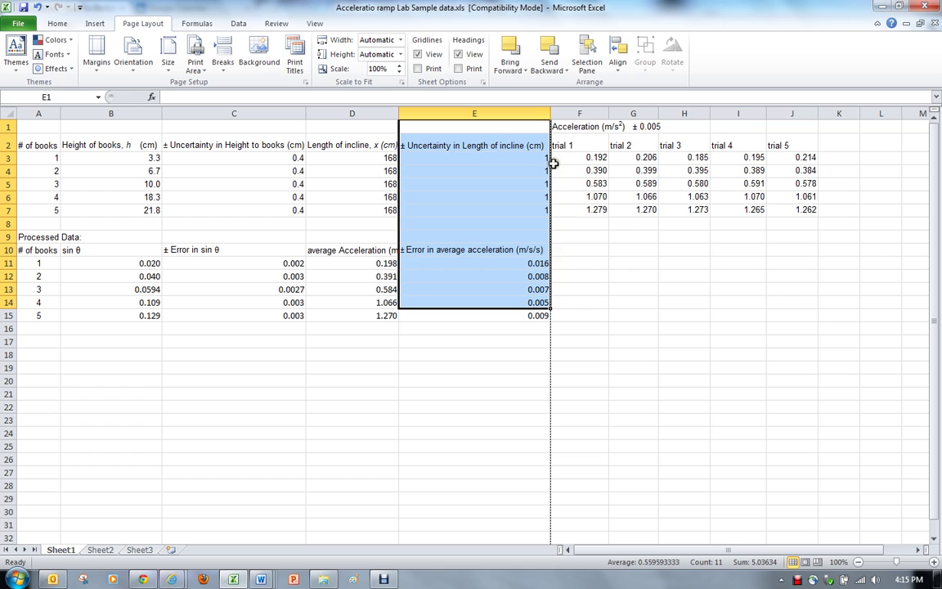
click(293, 110)
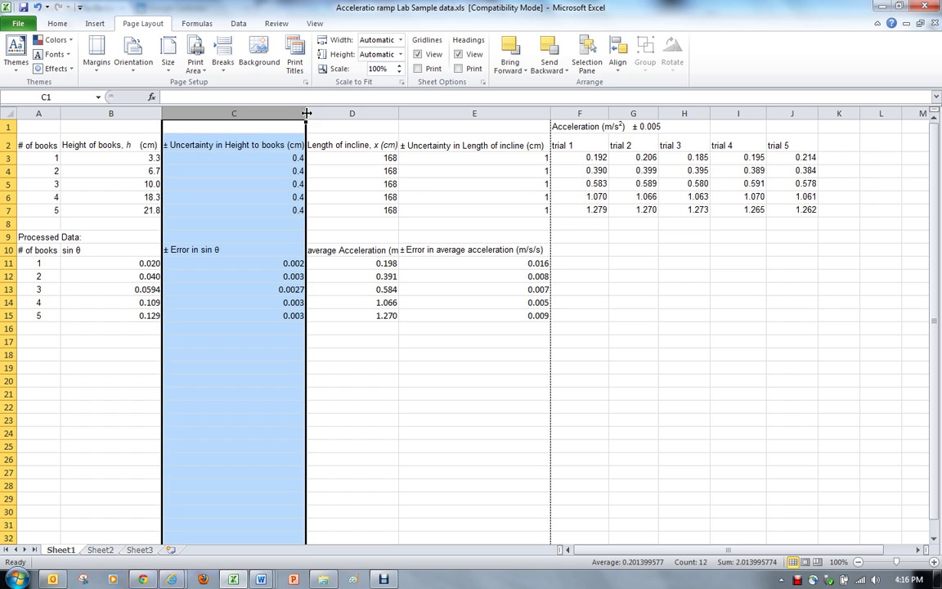
drag(306, 114, 216, 122)
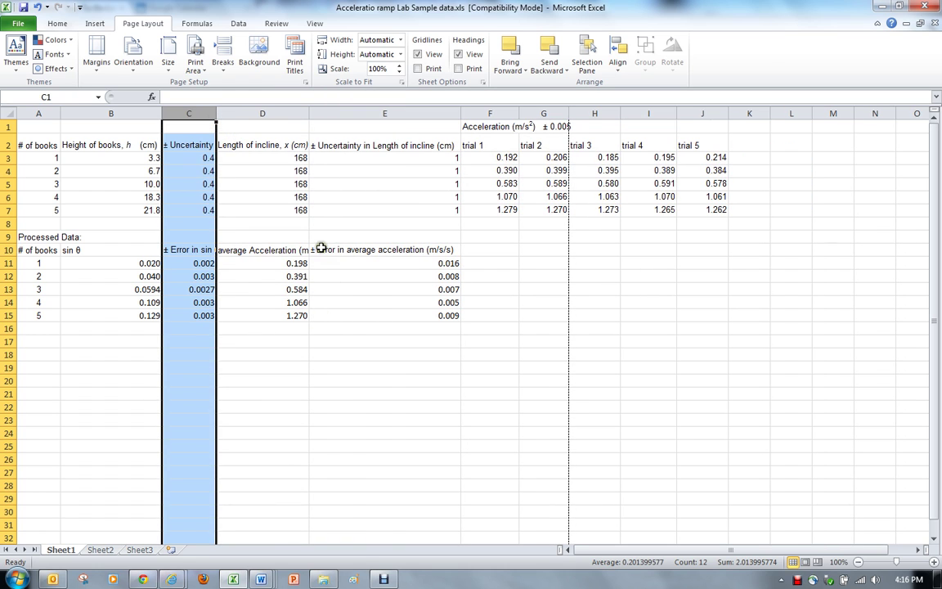
Step: Correct the heading in C2 to read "± Uncertainty in Height of books (cm)"
click(185, 144)
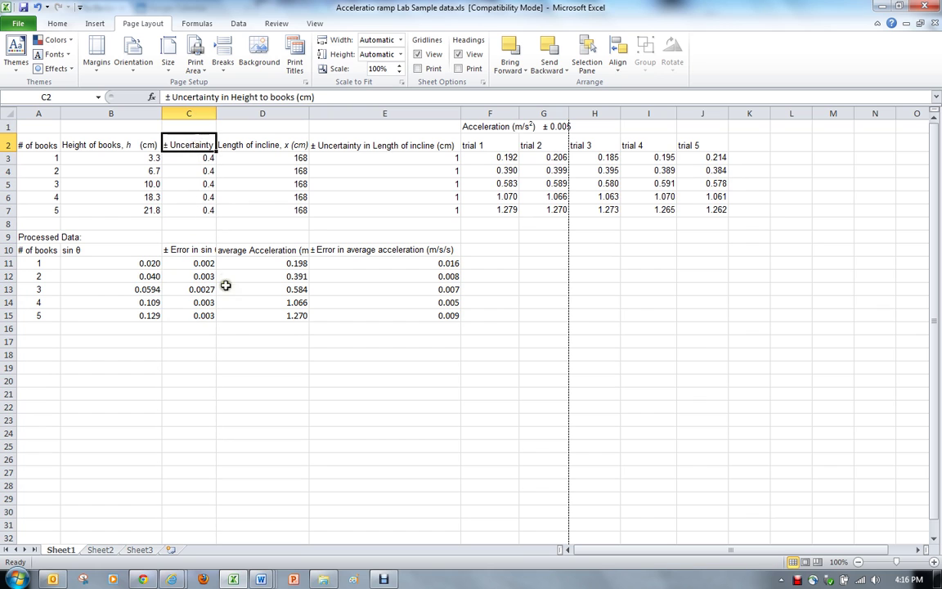
click(268, 97)
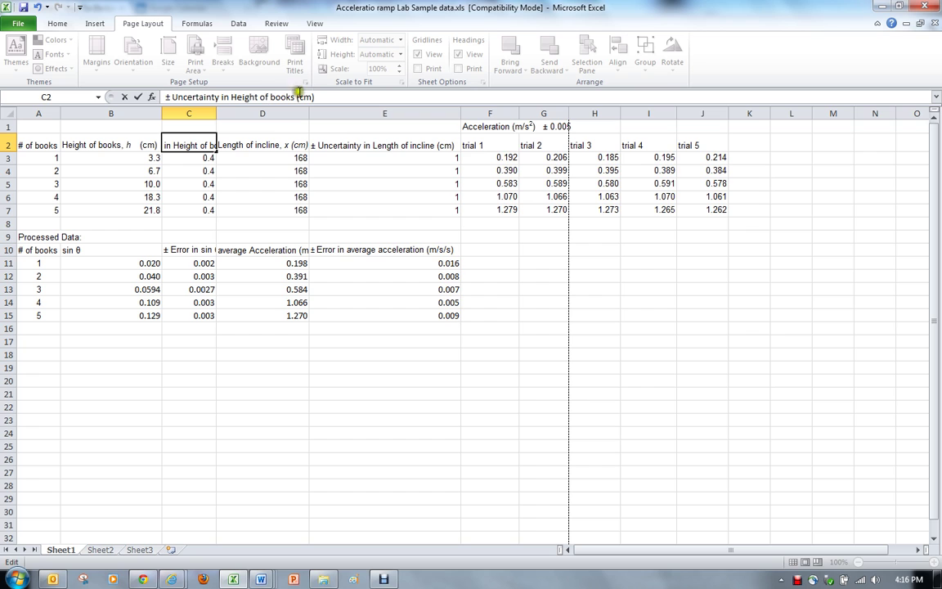
click(238, 195)
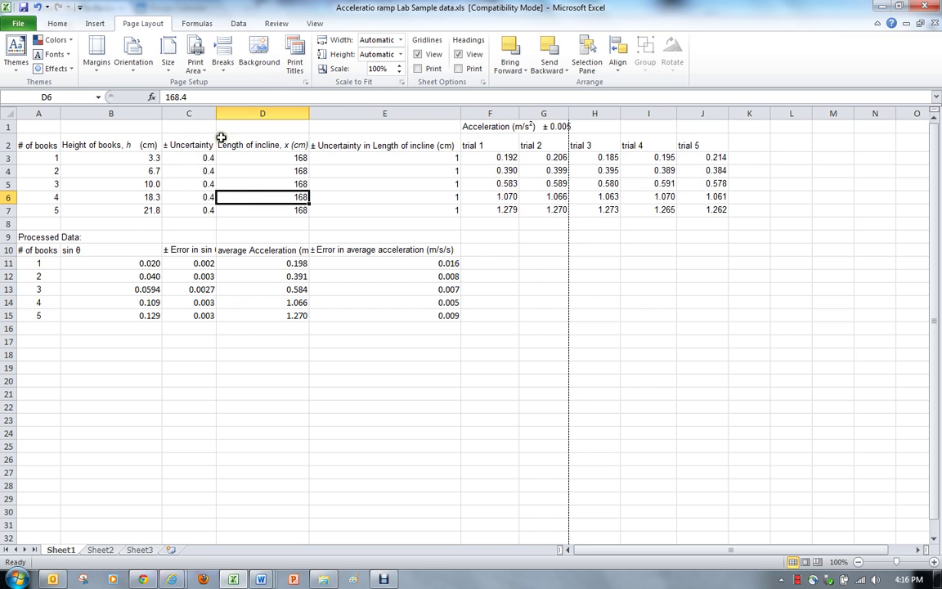
click(197, 146)
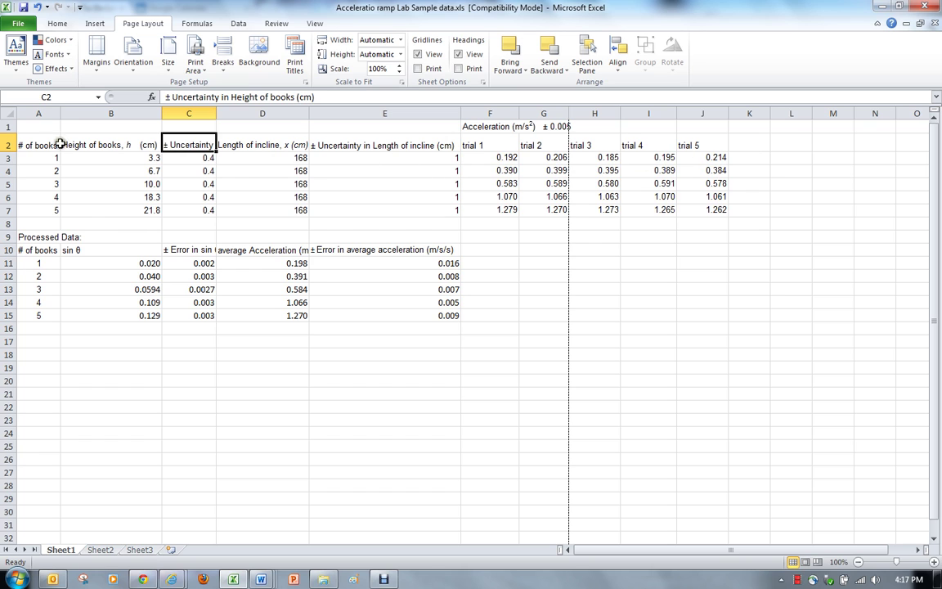
Step: Wrap the text of the heading row 2 and autofit the row's height to show the full headings
click(7, 143)
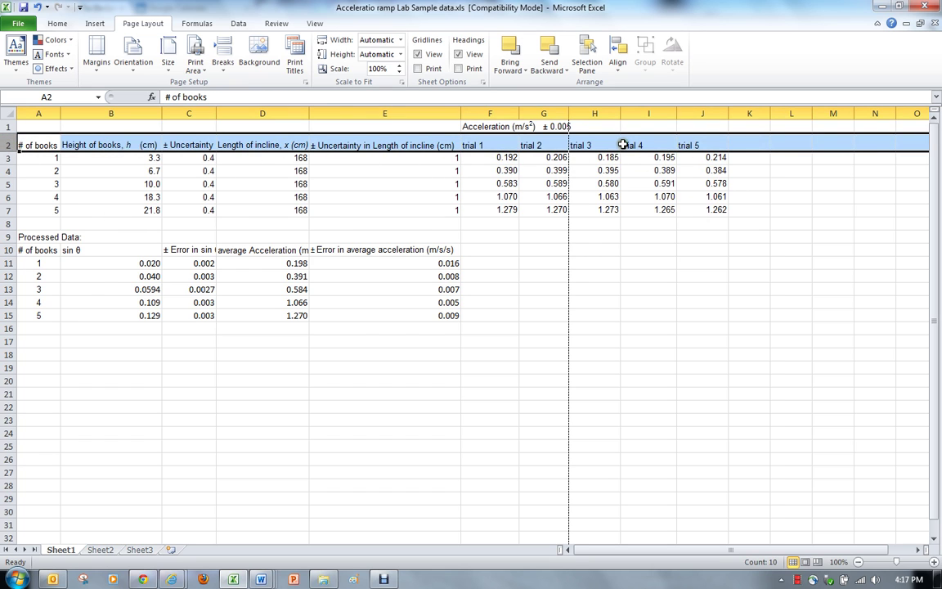
click(56, 24)
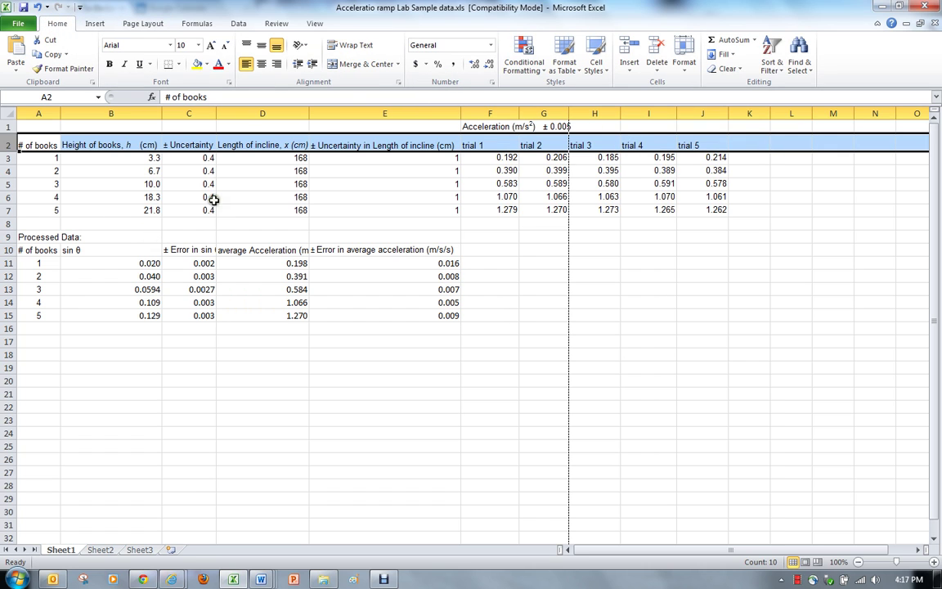
click(365, 51)
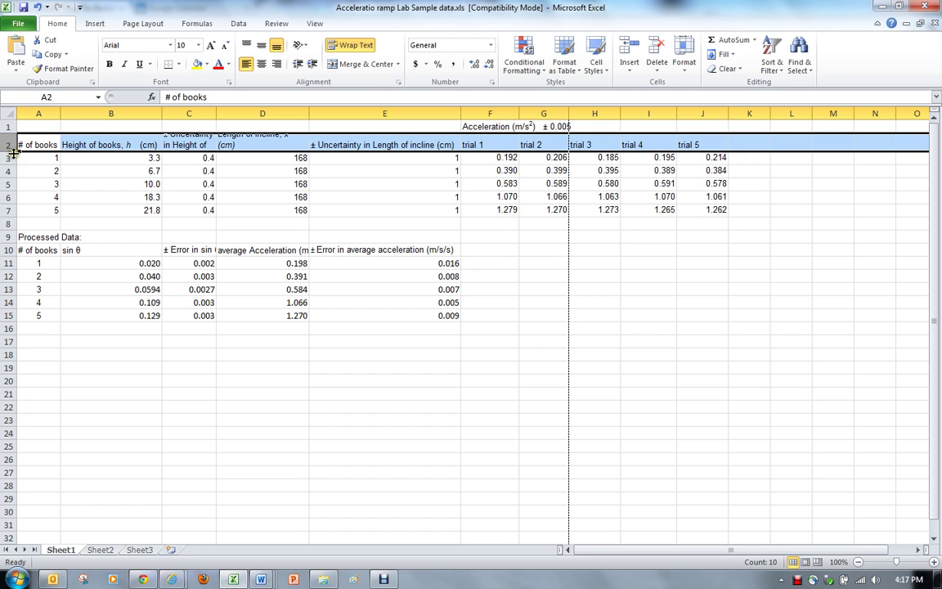
mouse_move(13, 150)
mouse_down()
mouse_move(16, 162)
mouse_move(13, 152)
mouse_up()
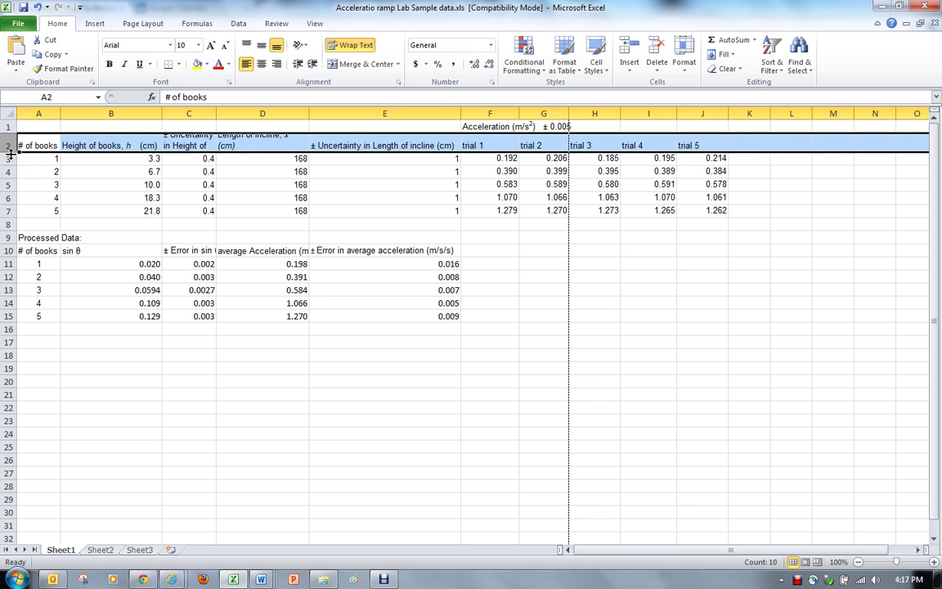
double_click(9, 153)
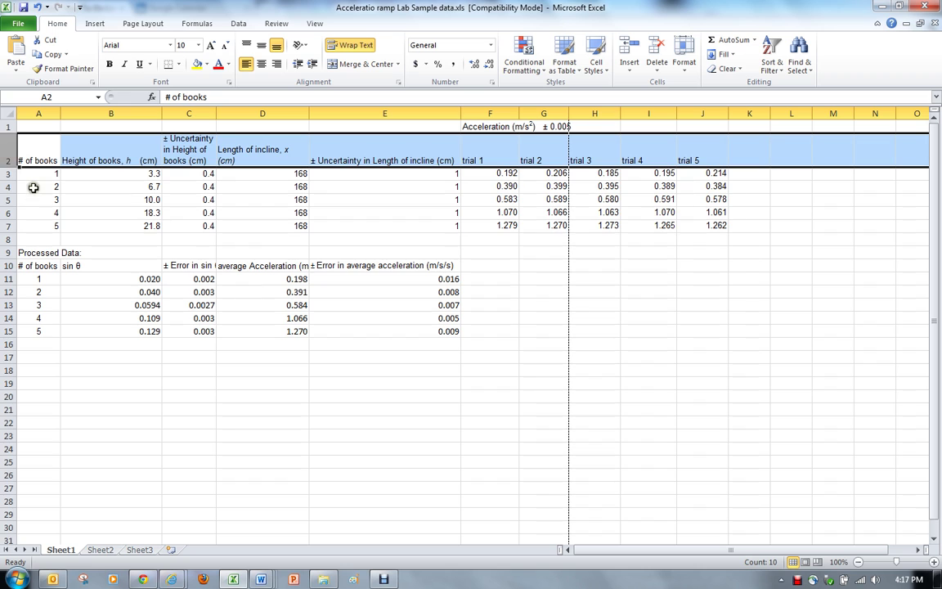
Step: Narrow columns B, D and E so that their headings in row 2 wrap onto three lines
click(201, 214)
drag(195, 148, 202, 229)
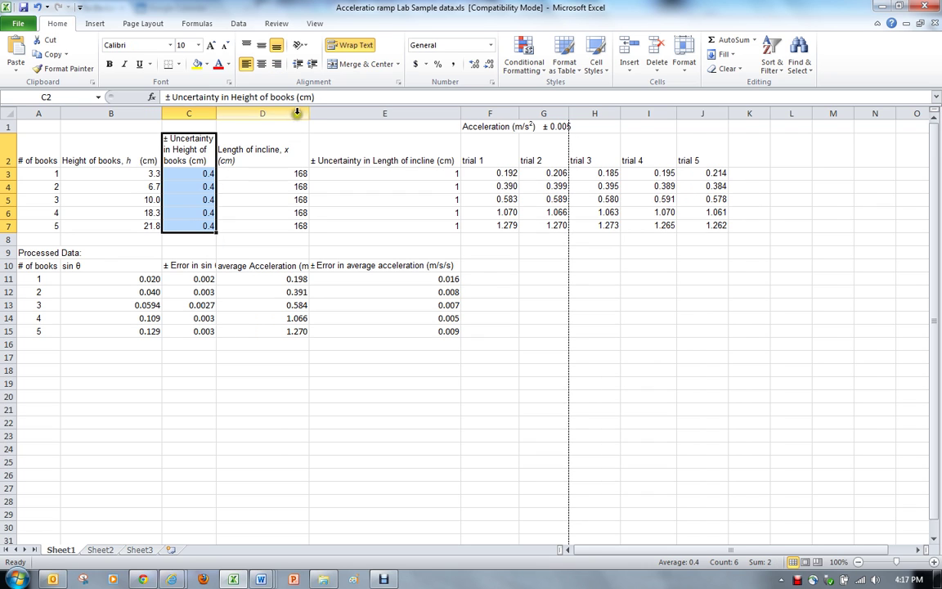
drag(297, 113, 259, 117)
drag(412, 115, 371, 115)
drag(162, 113, 102, 115)
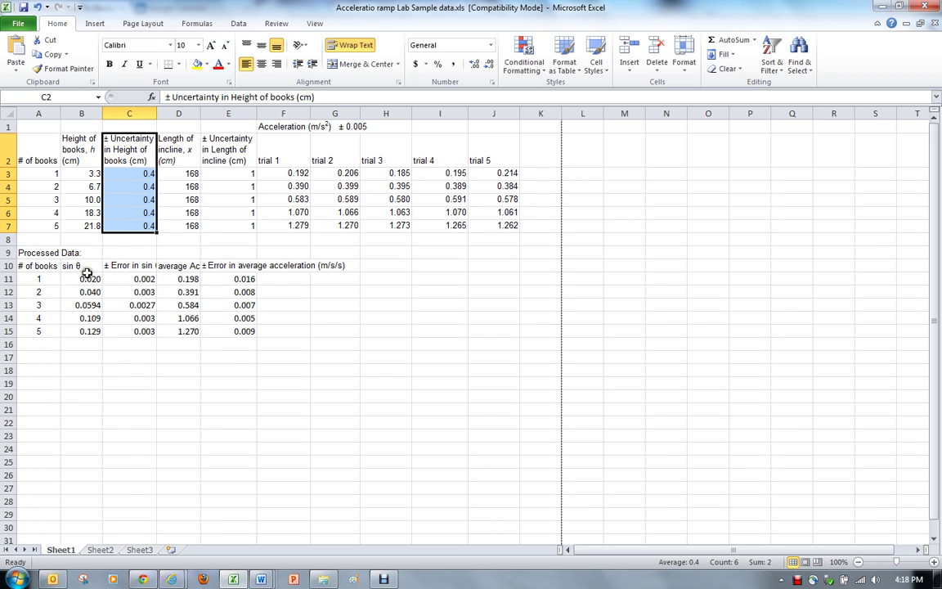
Step: Wrap the text of the processed data headings in row 10
drag(347, 266, 42, 266)
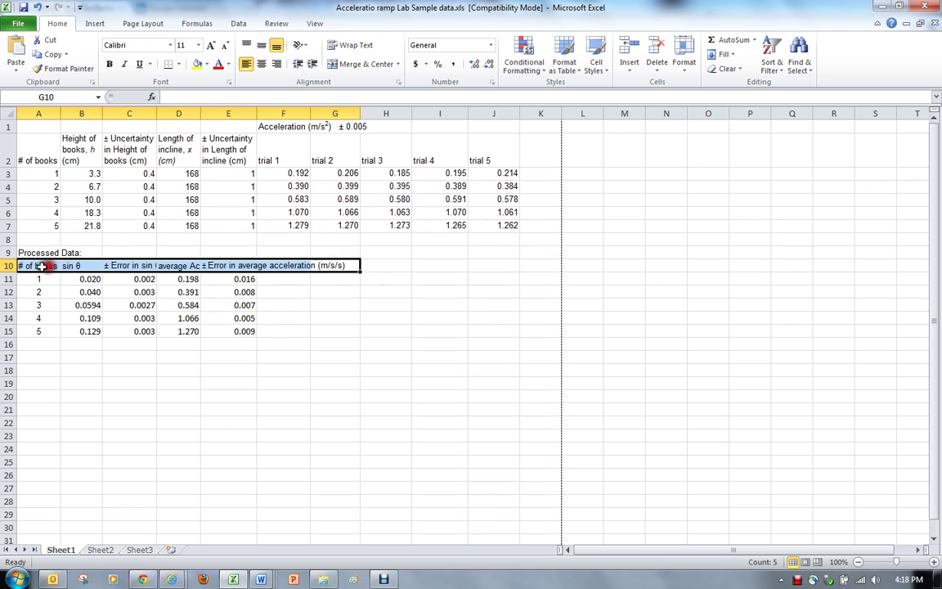
click(7, 268)
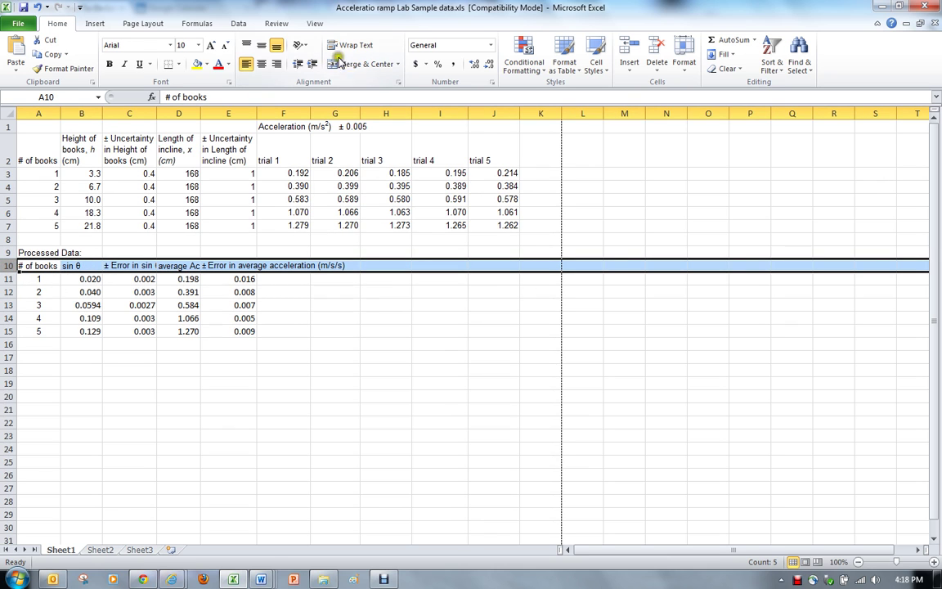
click(337, 46)
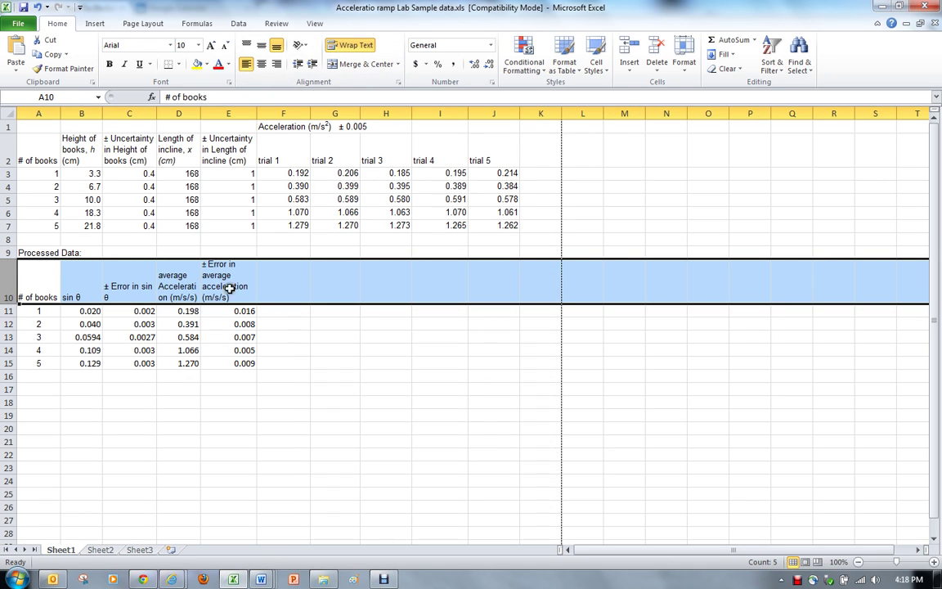
Step: Widen column E slightly and reduce the height of row 10 to fit its three-line headings
drag(256, 114, 269, 114)
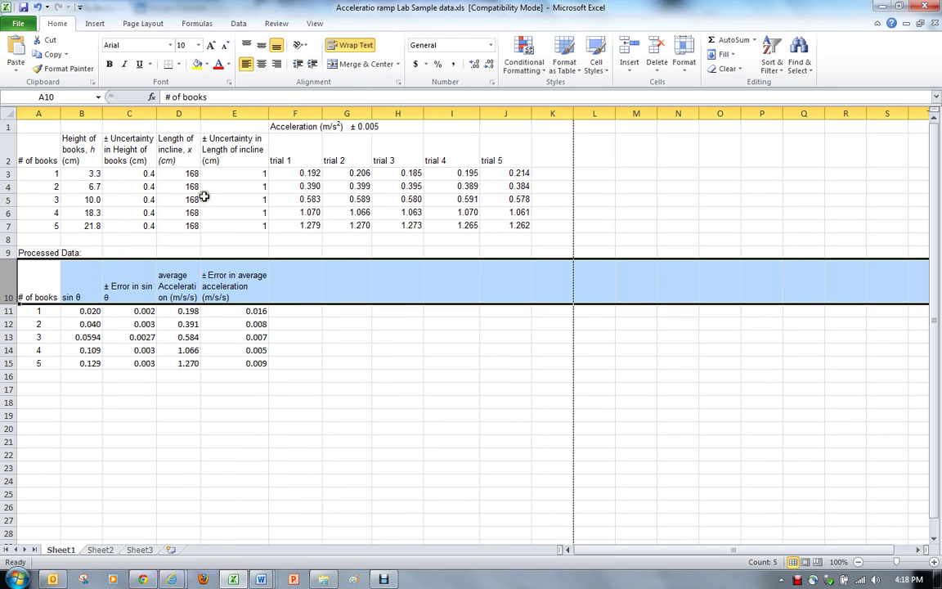
click(158, 425)
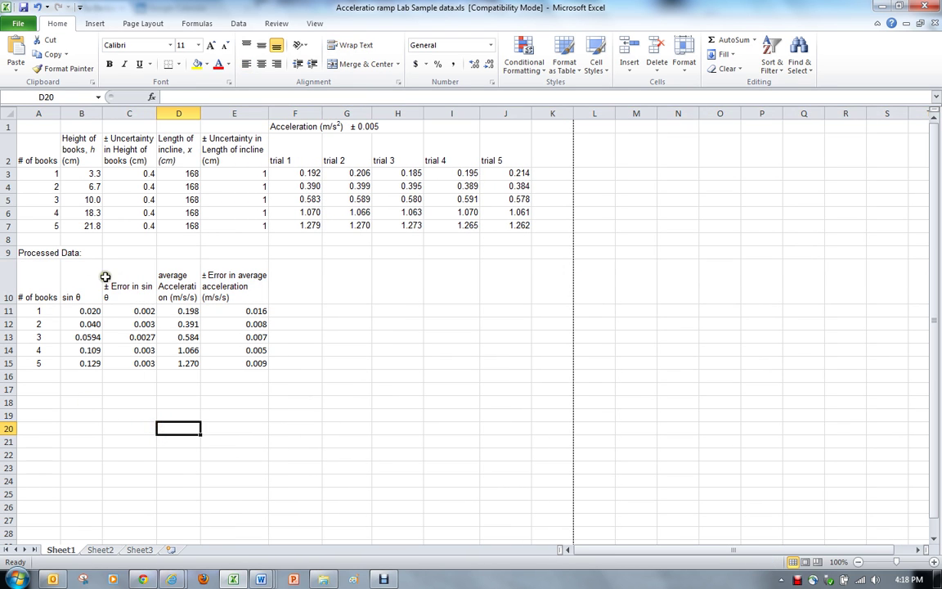
click(13, 302)
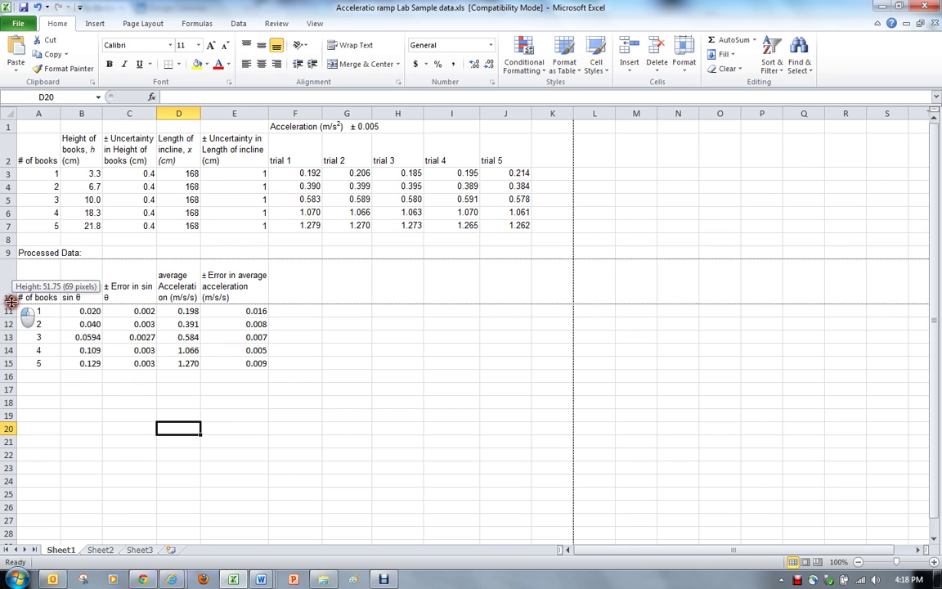
drag(13, 304, 13, 299)
click(455, 478)
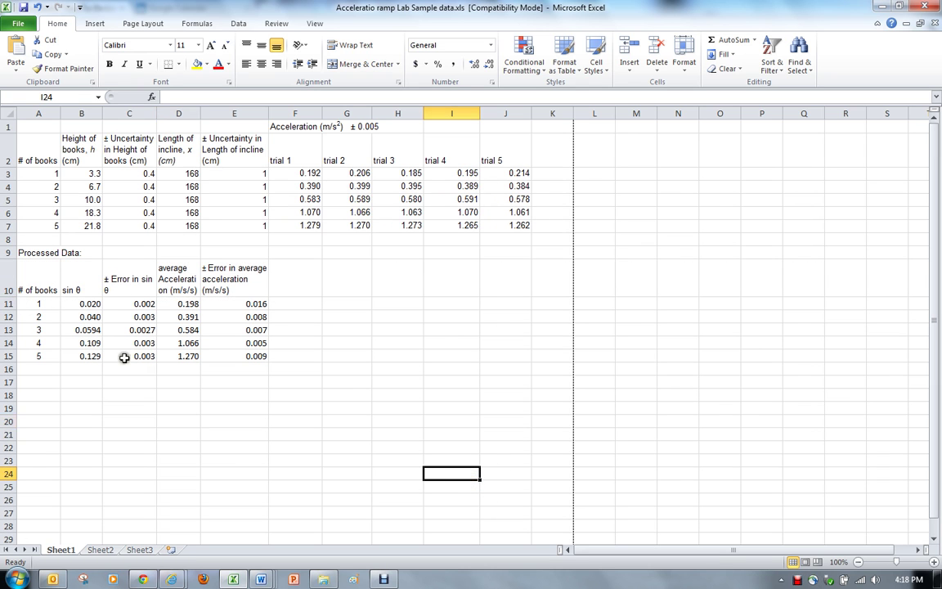
drag(37, 138, 498, 376)
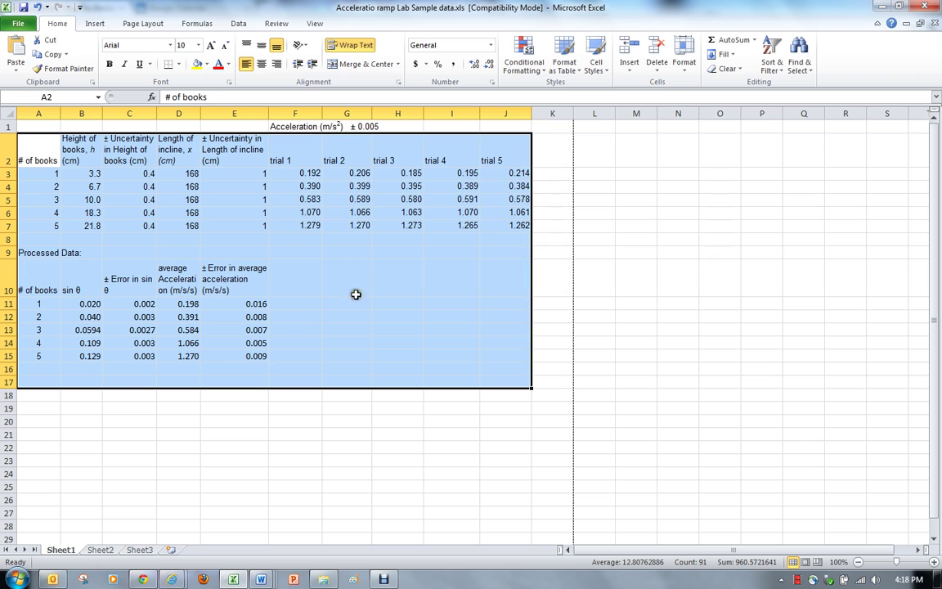
click(433, 434)
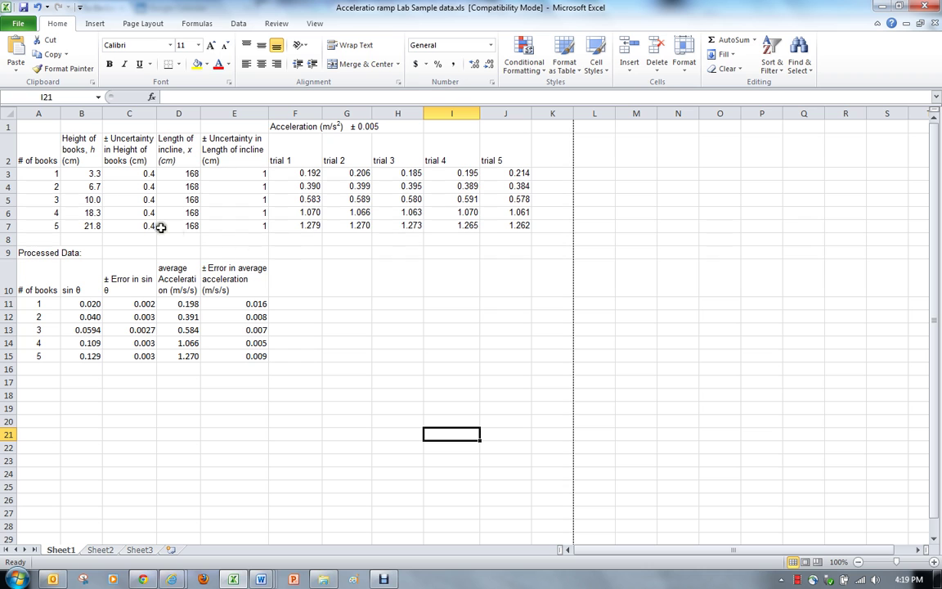
Step: Fill the range A1:K17, covering both data tables, with a white background color
drag(38, 126, 552, 382)
click(177, 64)
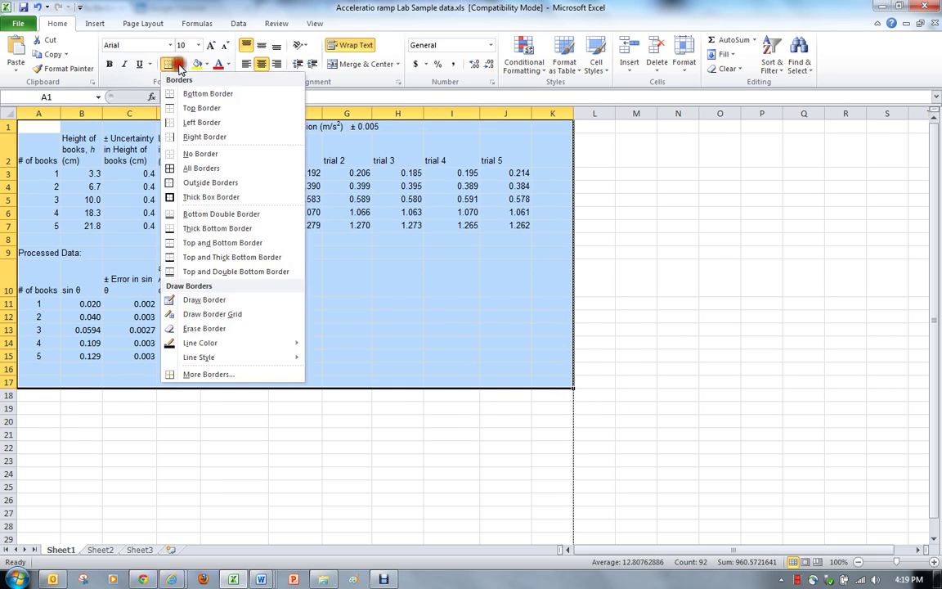
click(179, 66)
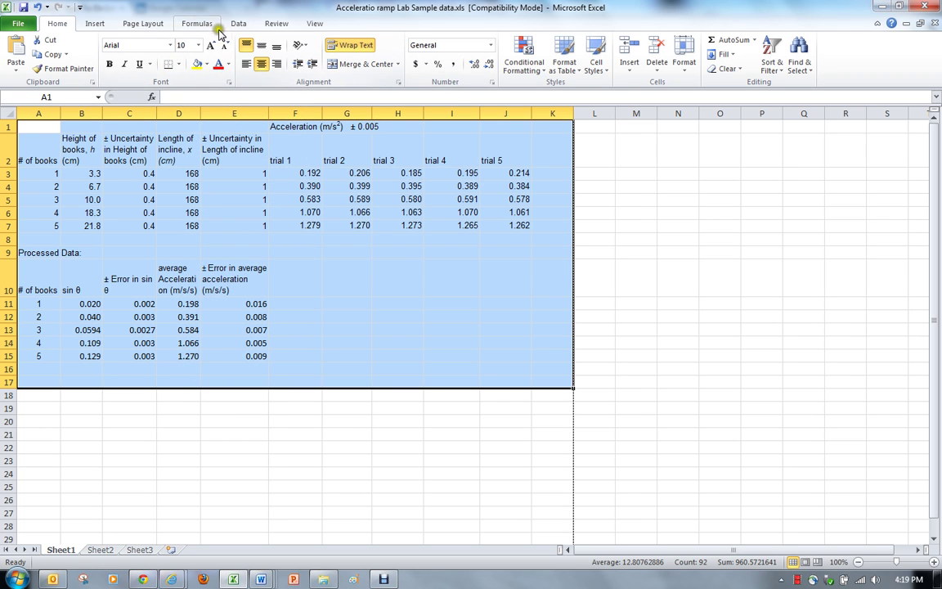
click(95, 24)
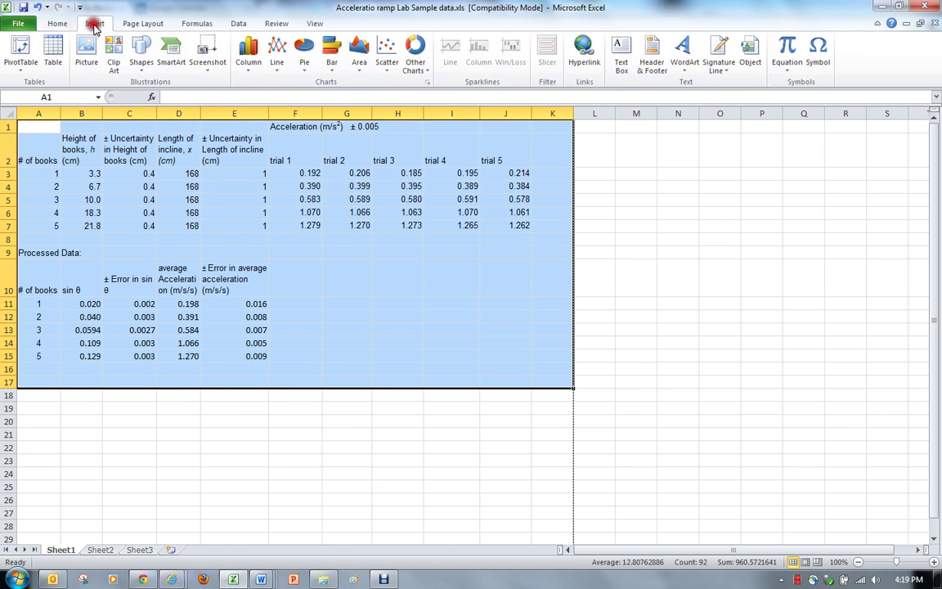
click(57, 23)
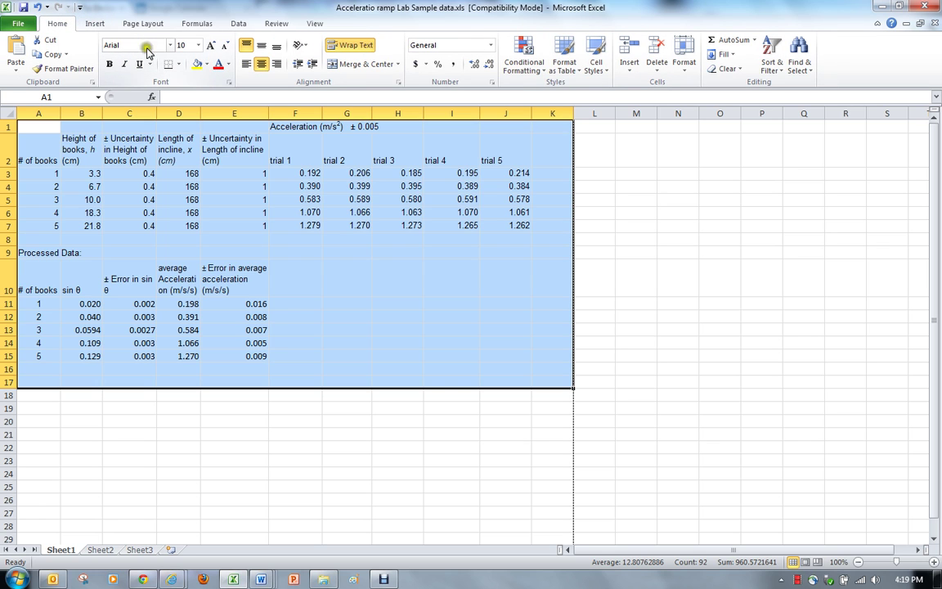
right_click(312, 243)
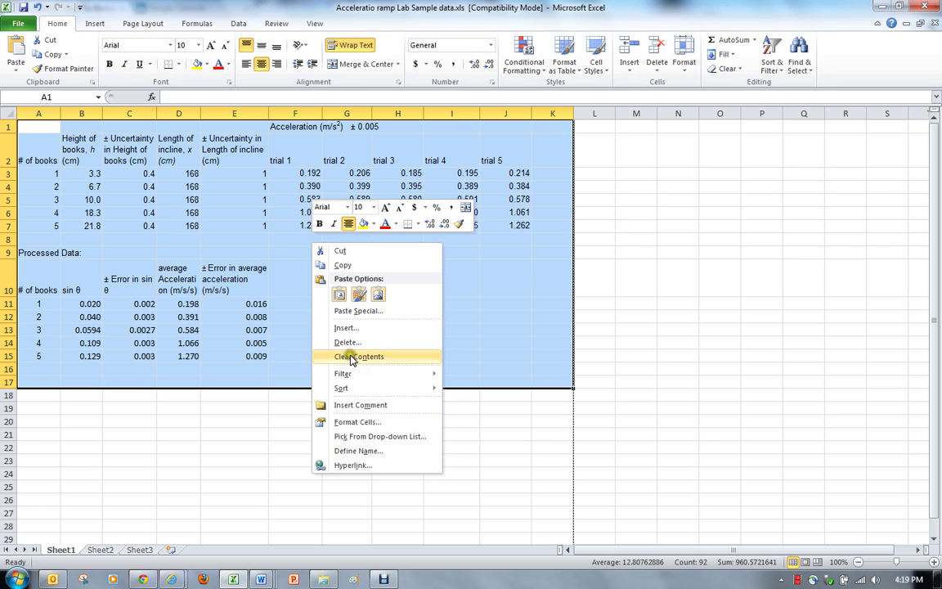
click(363, 422)
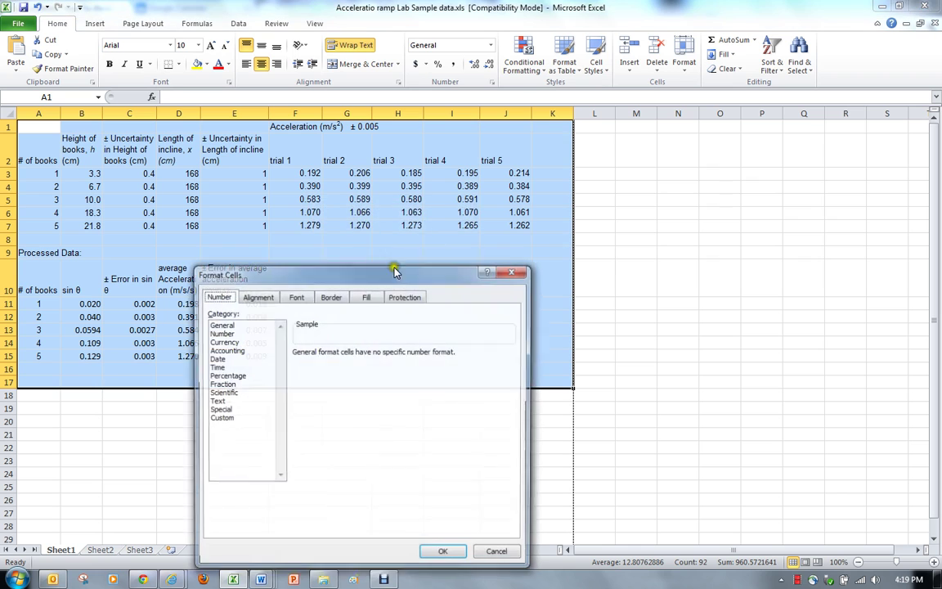
click(301, 296)
click(331, 296)
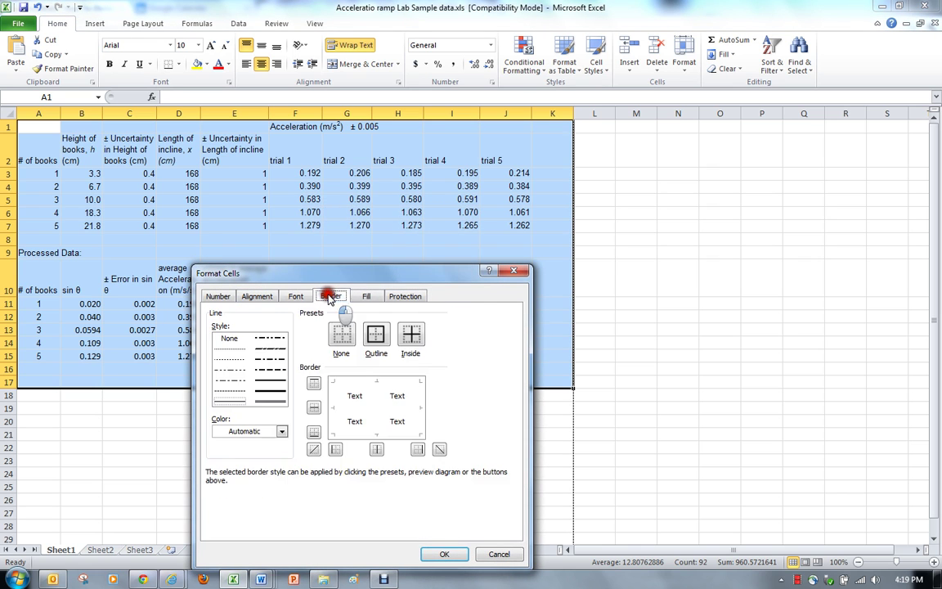
click(366, 296)
click(218, 343)
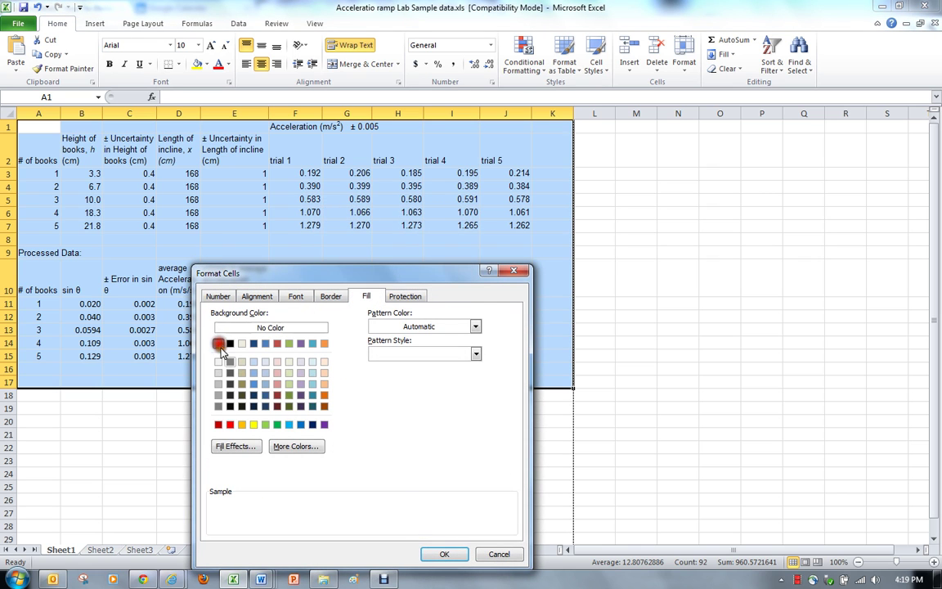
click(444, 554)
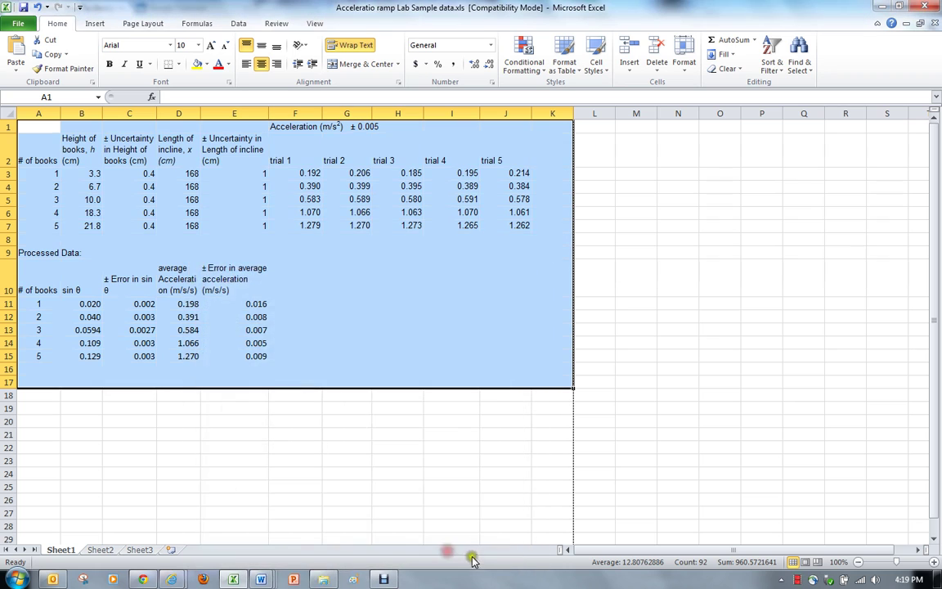
click(381, 391)
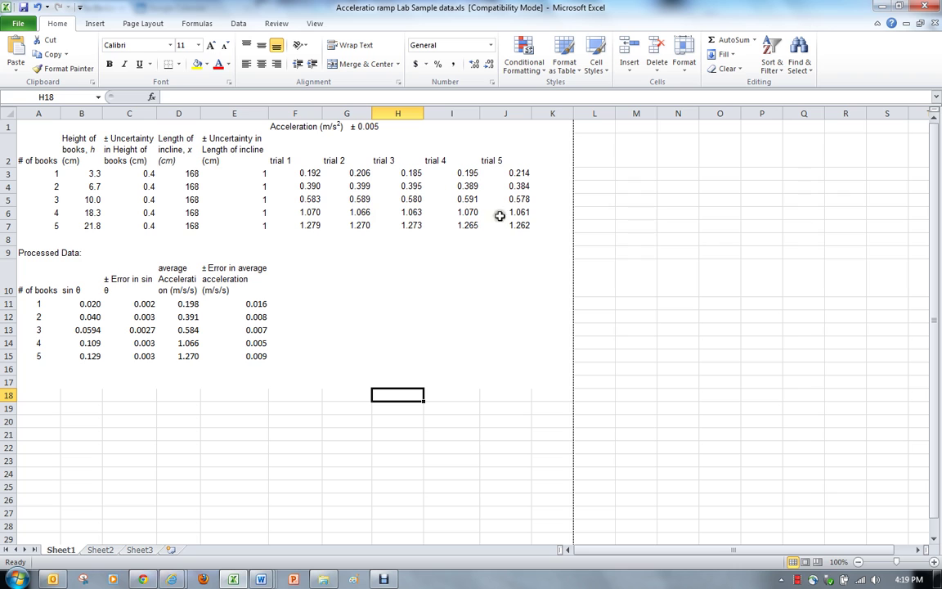
Step: Undo the white fill applied to the range A1:K17
click(634, 308)
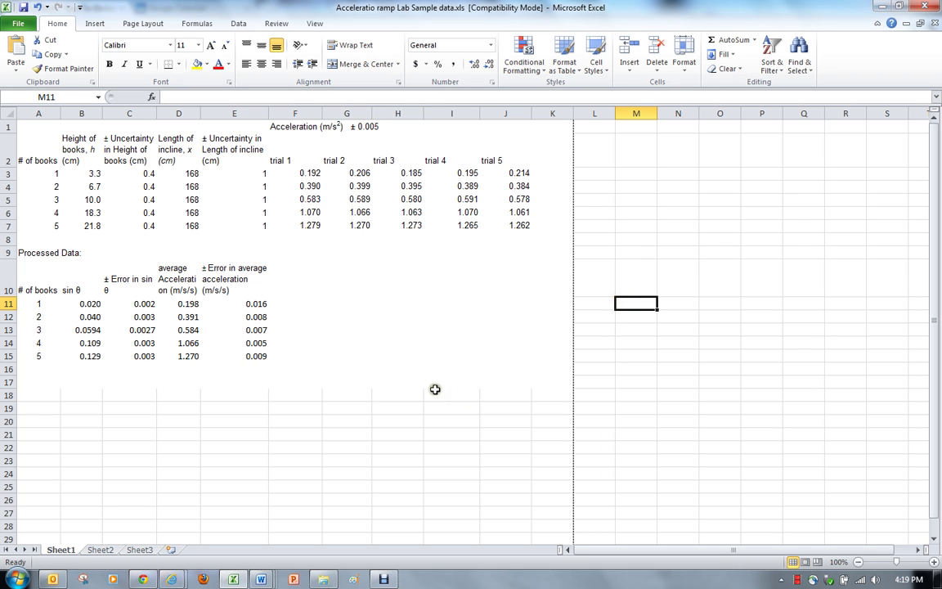
key(ctrl+a)
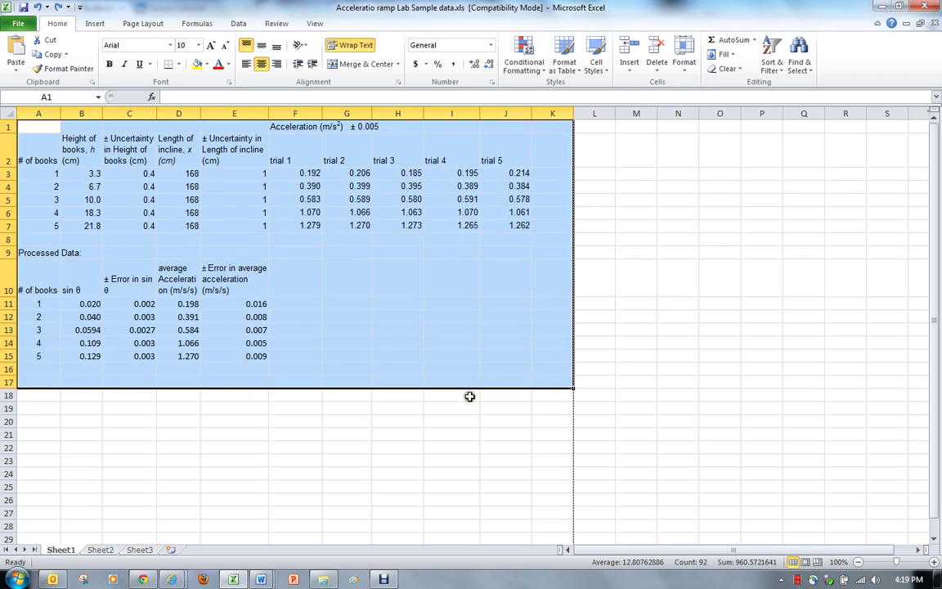
click(451, 420)
drag(391, 159, 393, 231)
click(406, 150)
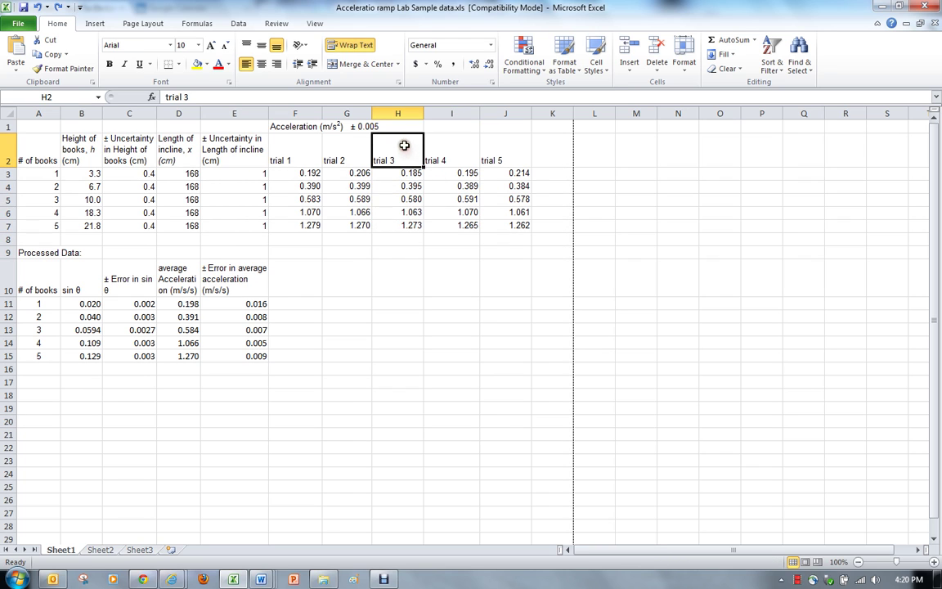
click(412, 175)
click(397, 158)
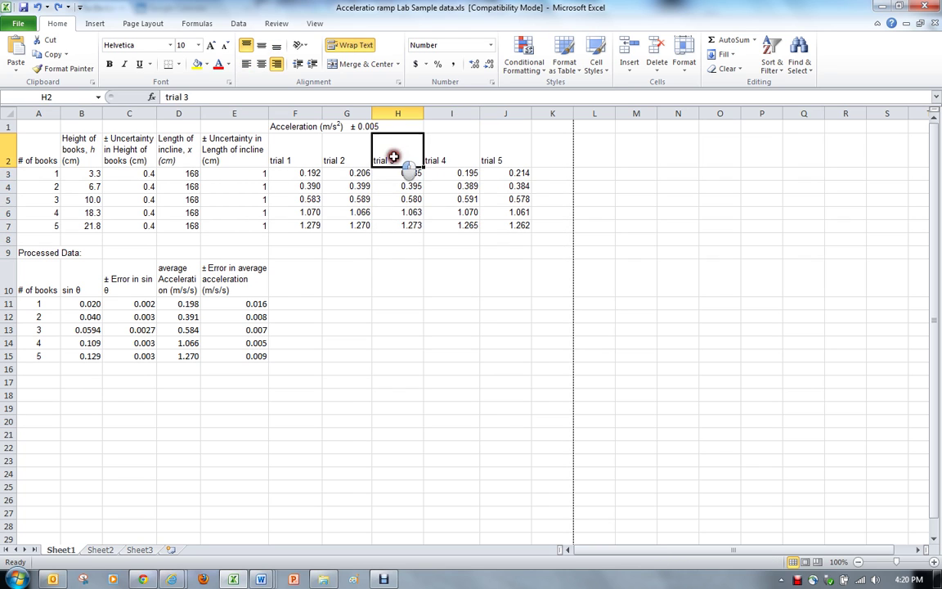
click(406, 174)
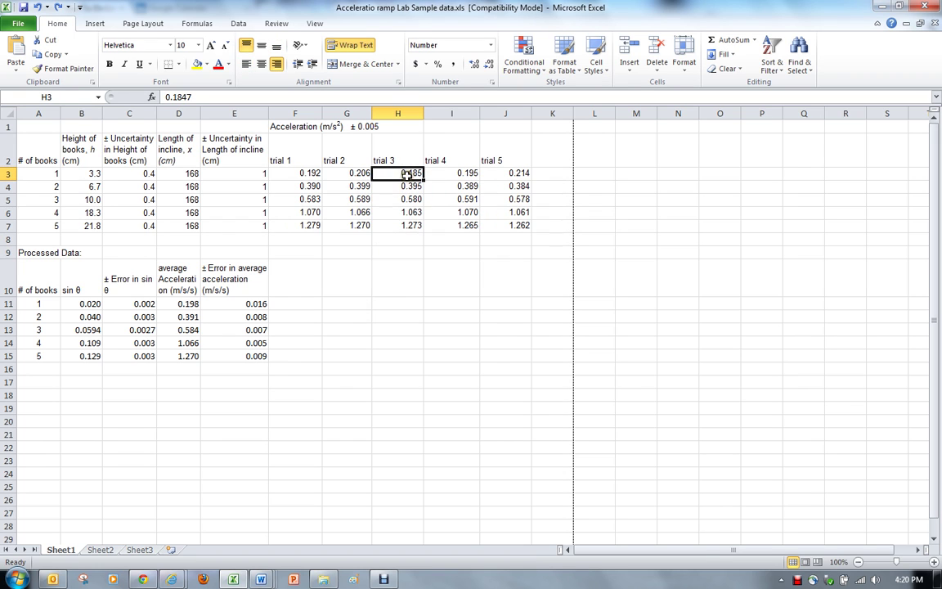
drag(380, 174, 383, 225)
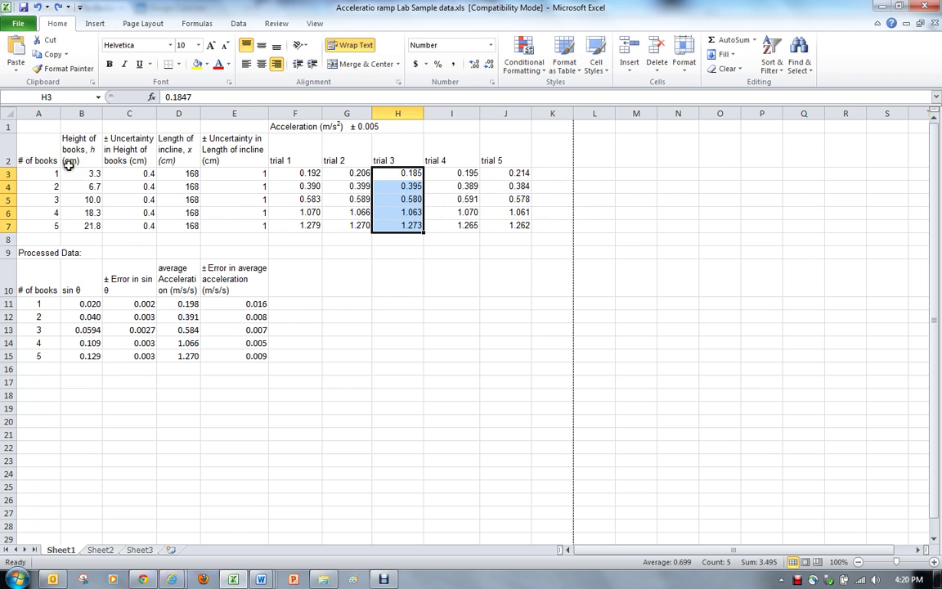
Step: Center the headings and values of the raw data table in A2:J7 horizontally
drag(46, 135, 526, 224)
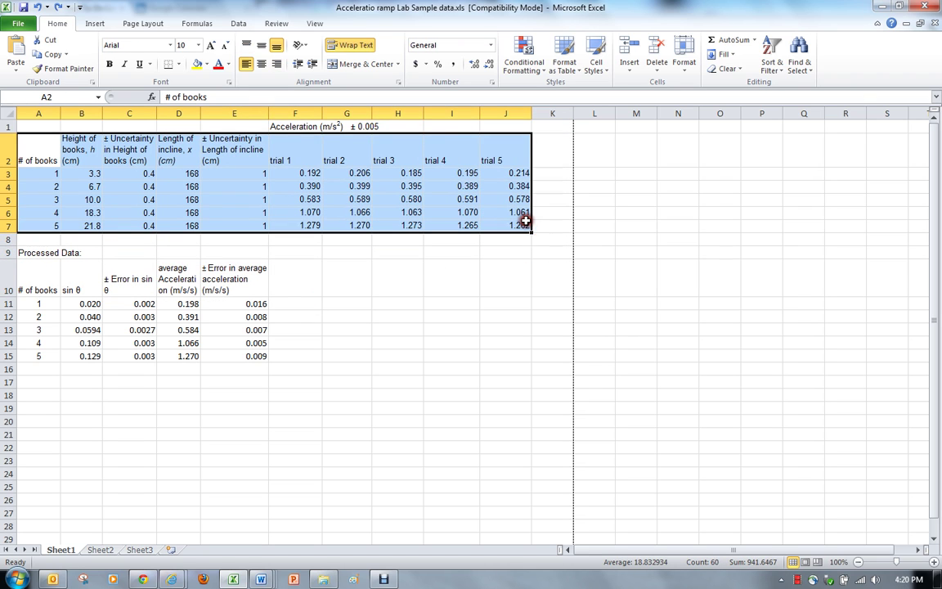
click(261, 64)
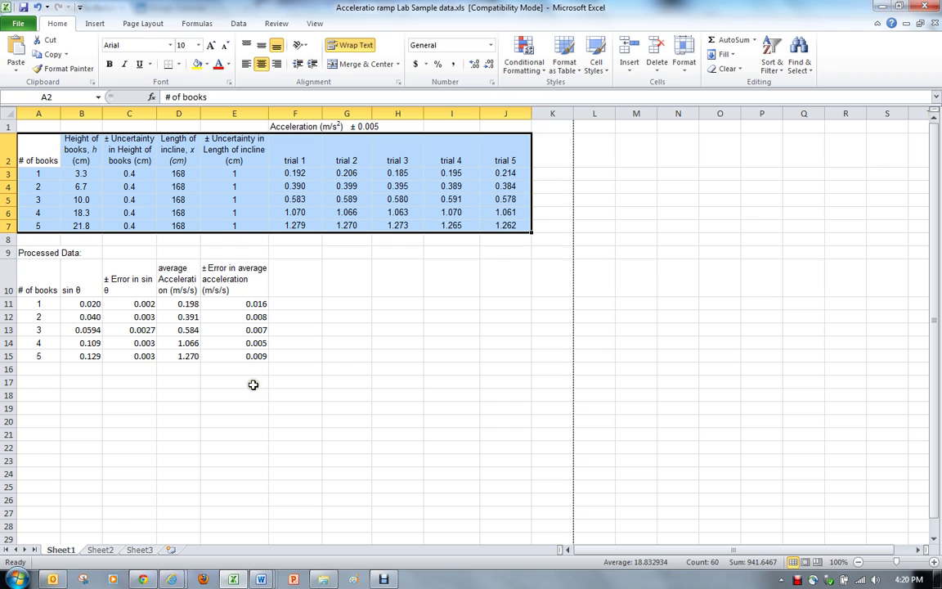
click(340, 275)
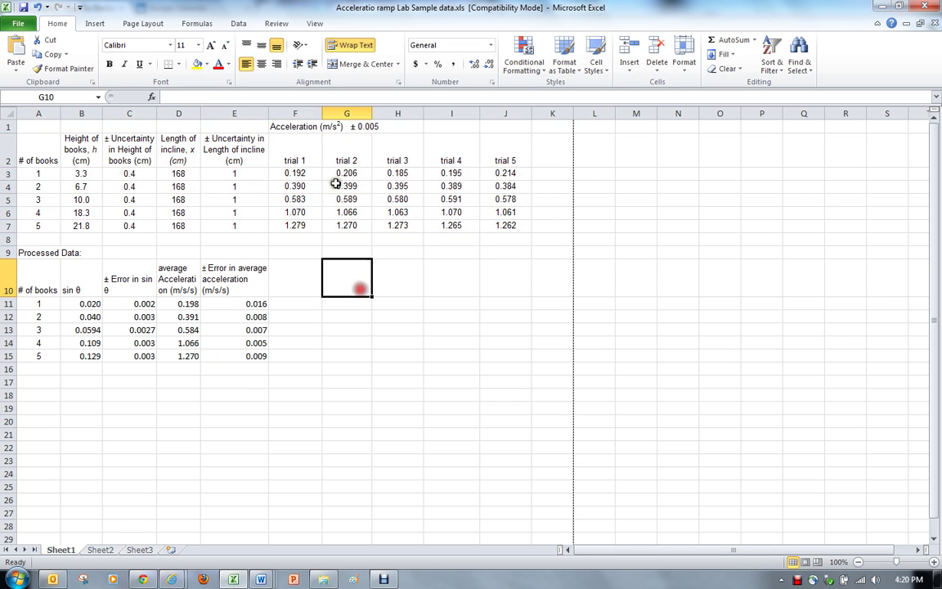
Step: Fill the raw data table in A2:J7 with a white background color
drag(54, 133, 514, 225)
right_click(301, 209)
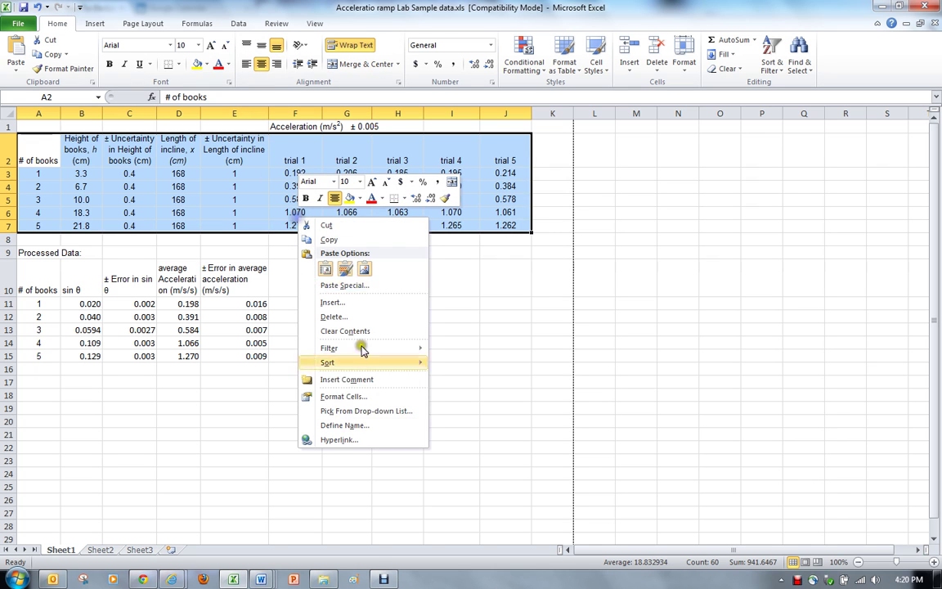
click(360, 394)
click(193, 313)
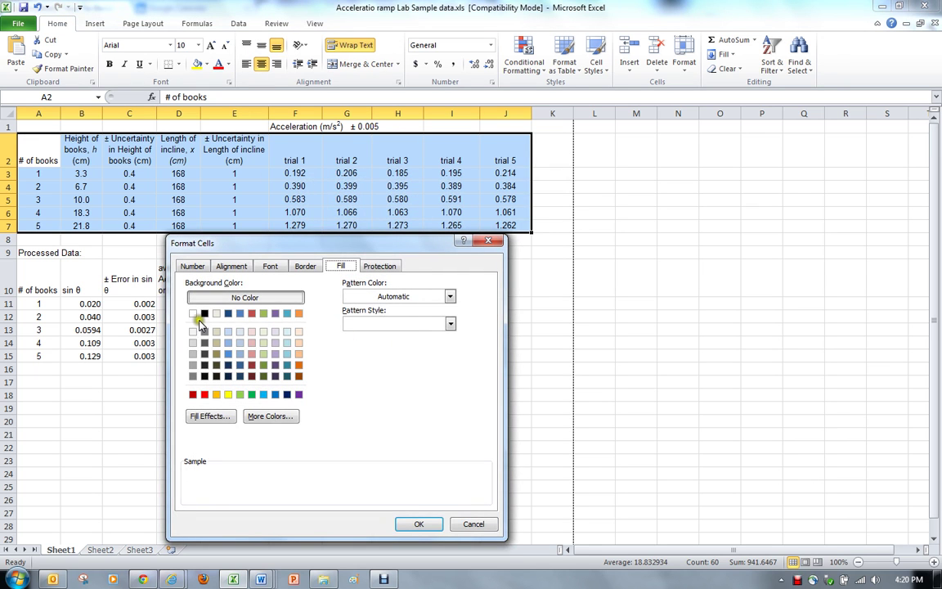
click(421, 524)
click(387, 277)
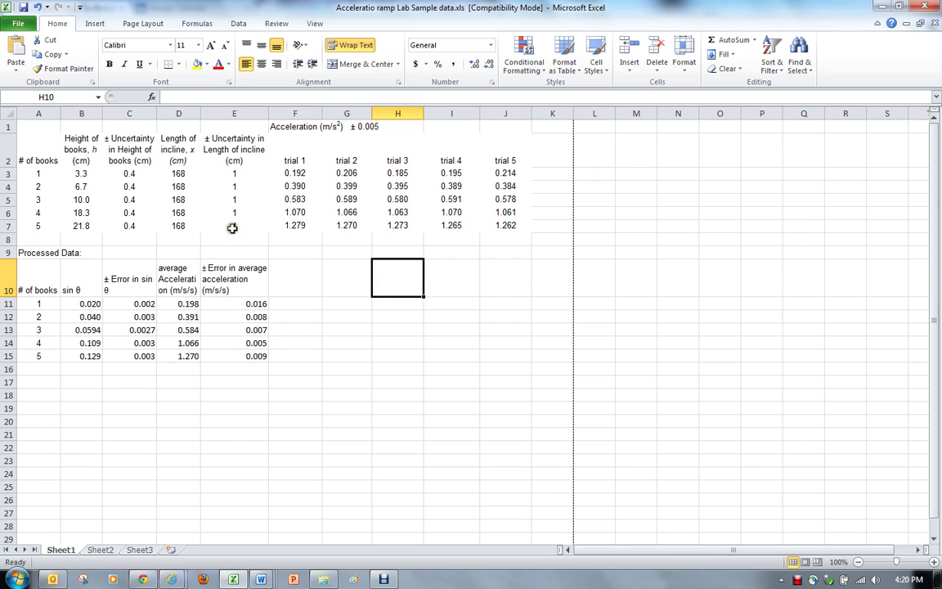
Step: Undo the white fill of the raw data table in A2:J7
click(313, 291)
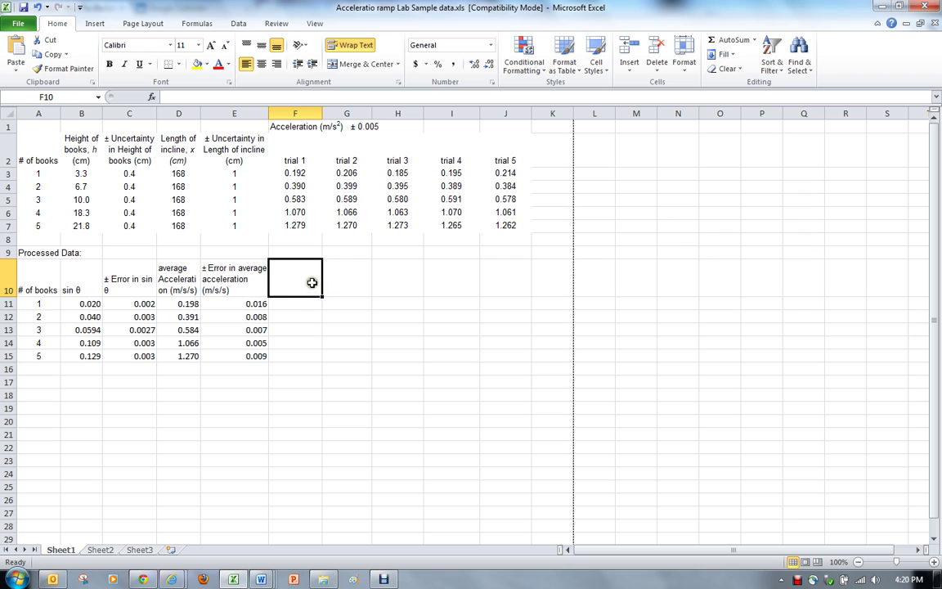
key(ctrl+z)
click(374, 284)
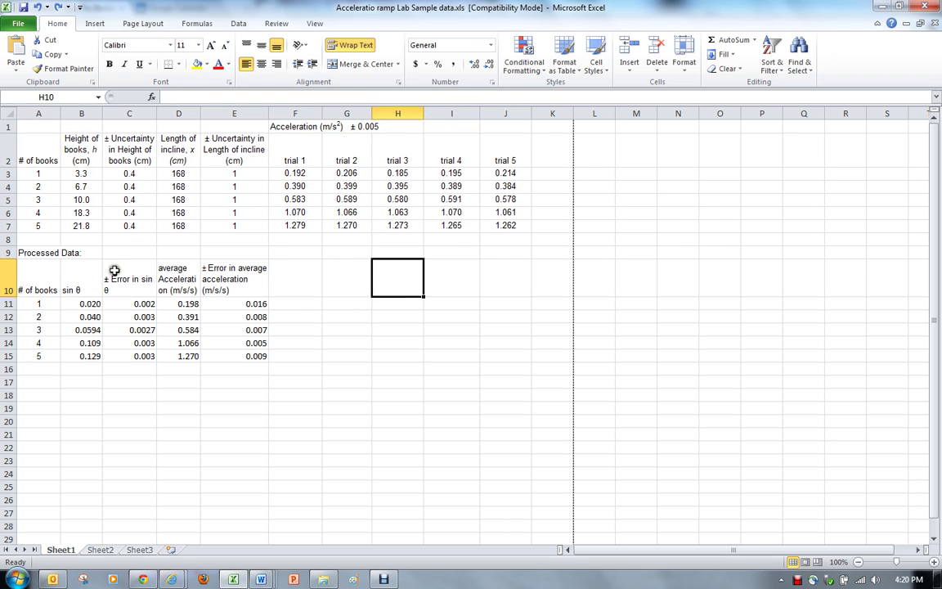
Step: Center the headings and values of the processed data table in A10:E15 horizontally
drag(37, 282, 209, 357)
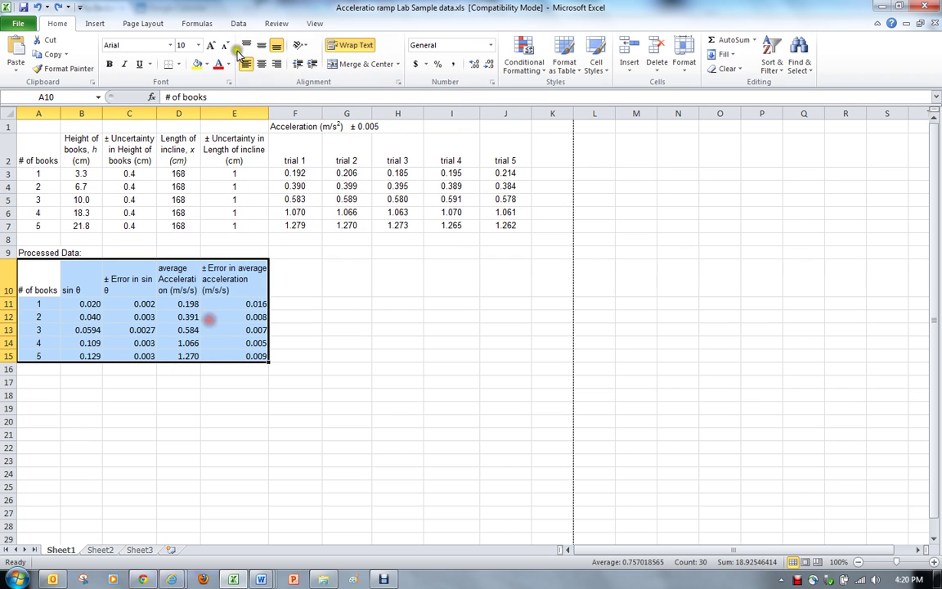
click(261, 64)
click(296, 329)
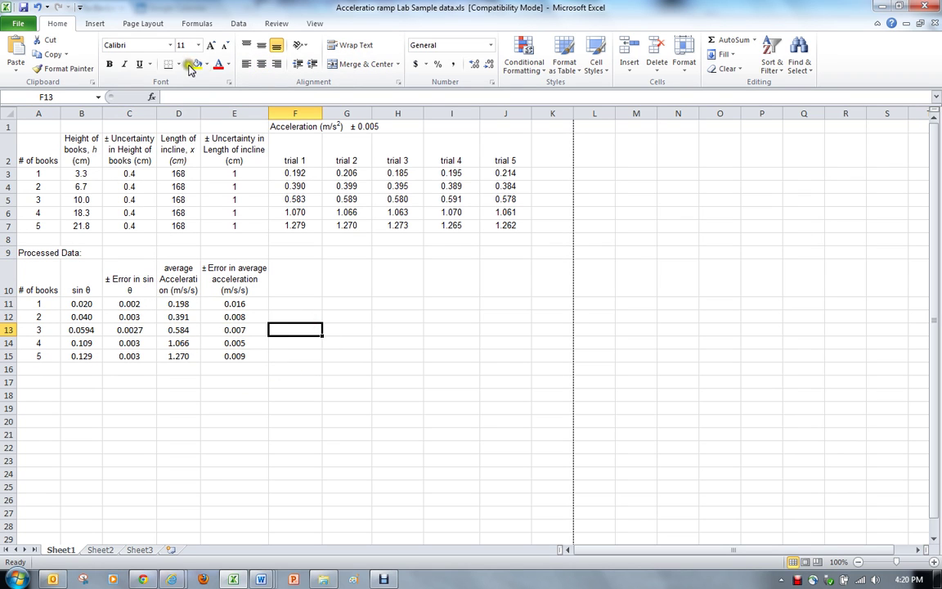
Step: Apply All Borders to the raw data table in A2:J7
drag(45, 151, 486, 223)
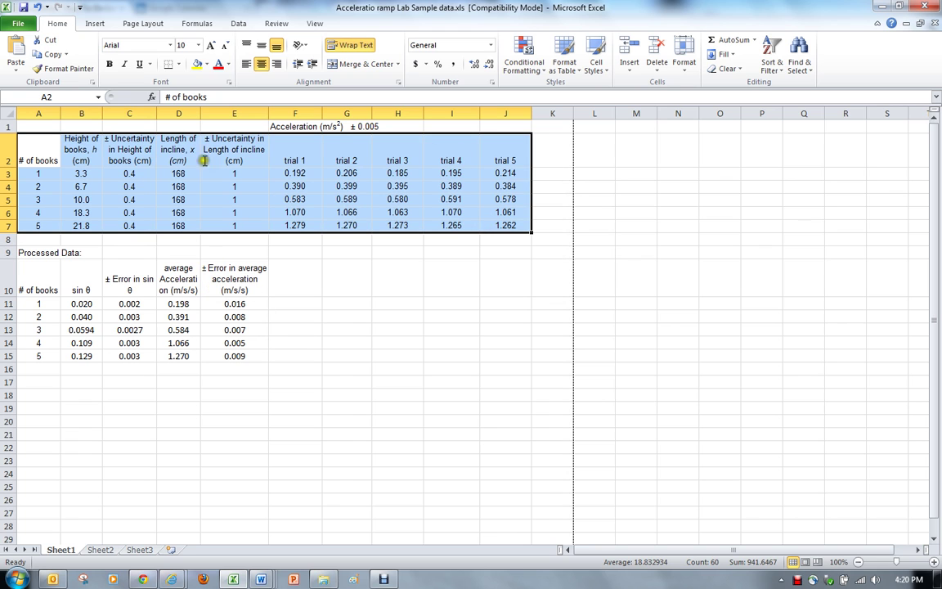
click(180, 66)
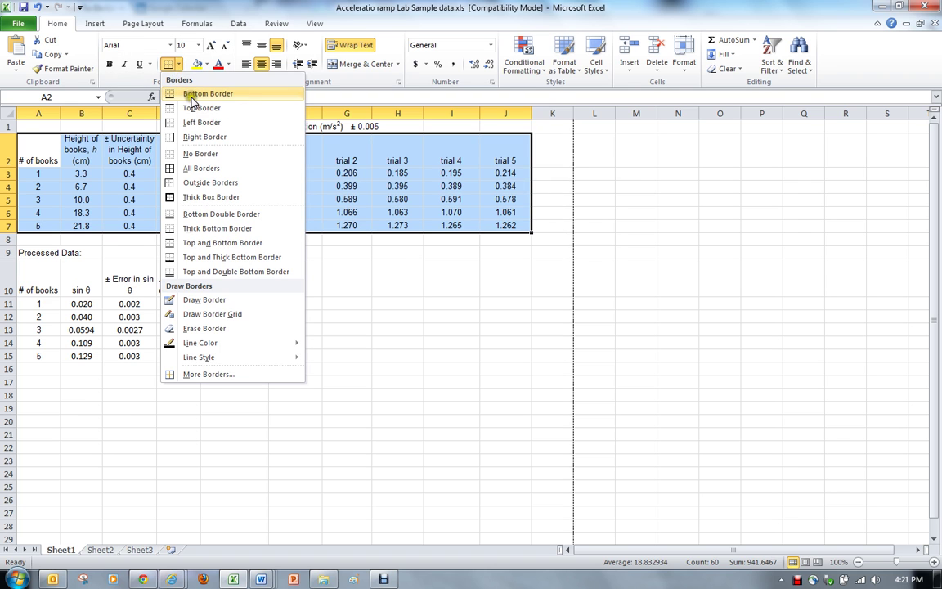
click(197, 169)
click(391, 326)
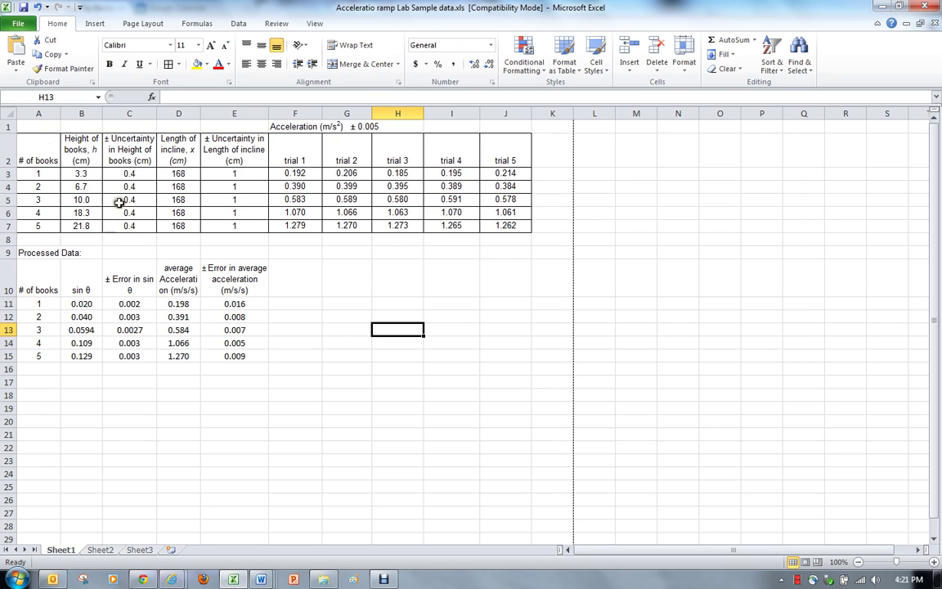
Step: Apply All Borders to the processed data table in A10:E15
drag(37, 274, 235, 354)
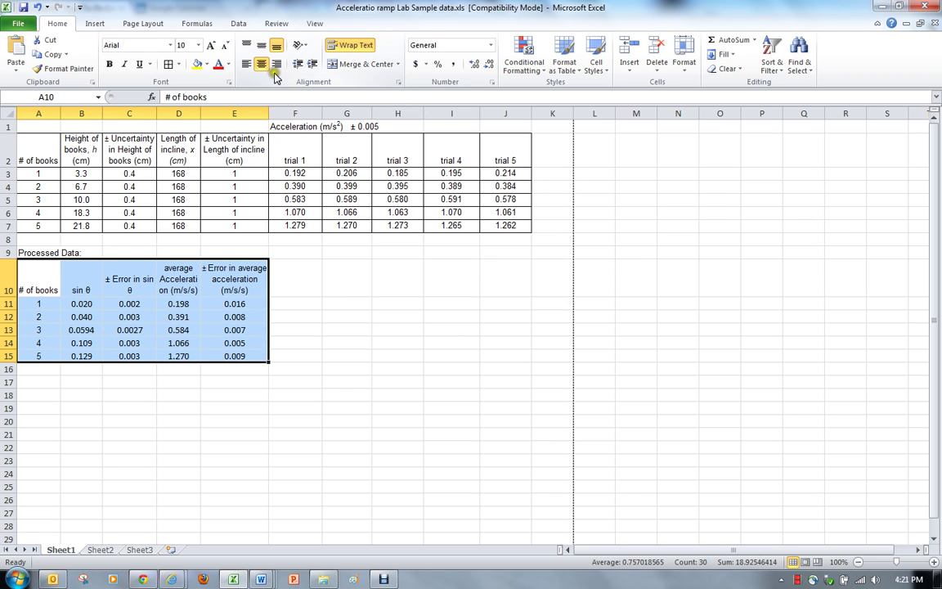
click(167, 63)
click(432, 283)
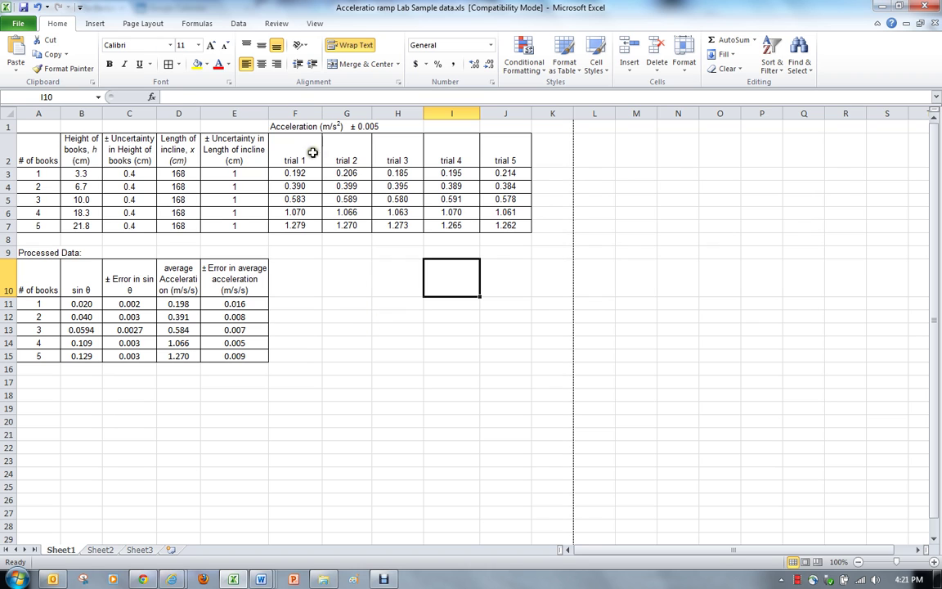
drag(312, 152, 511, 157)
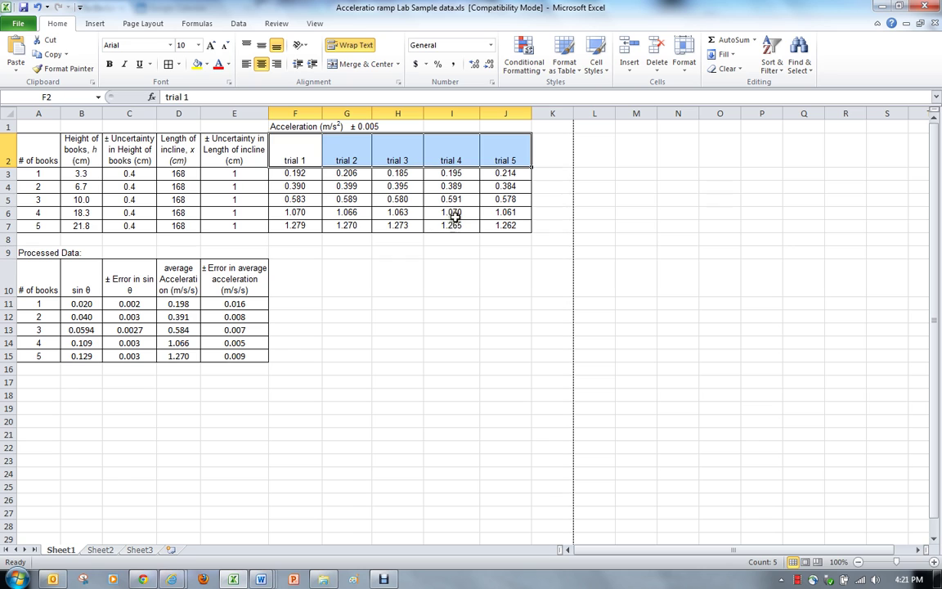
click(442, 266)
click(455, 154)
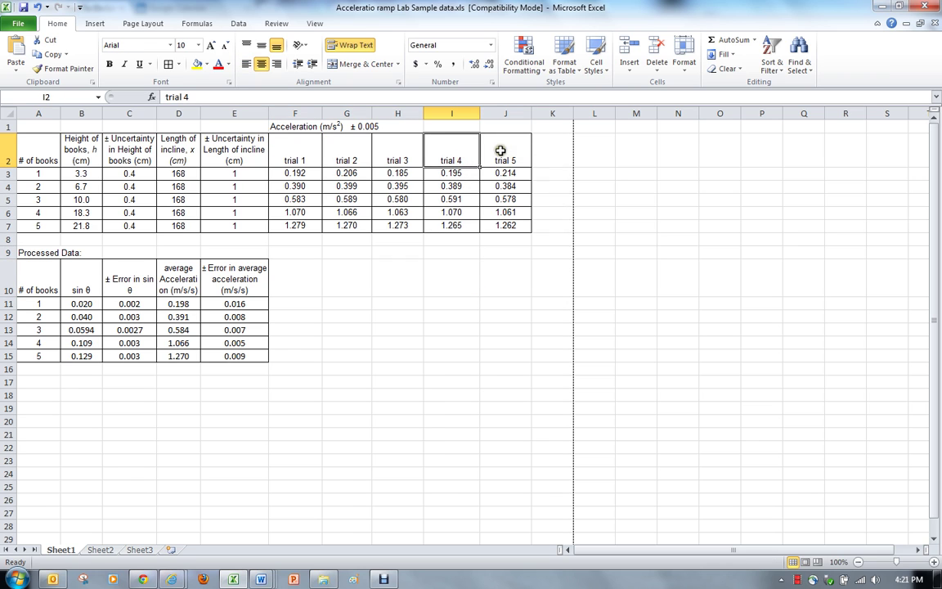
Step: Merge and center the acceleration heading across F1:J1 and add borders around the merged cell
click(278, 126)
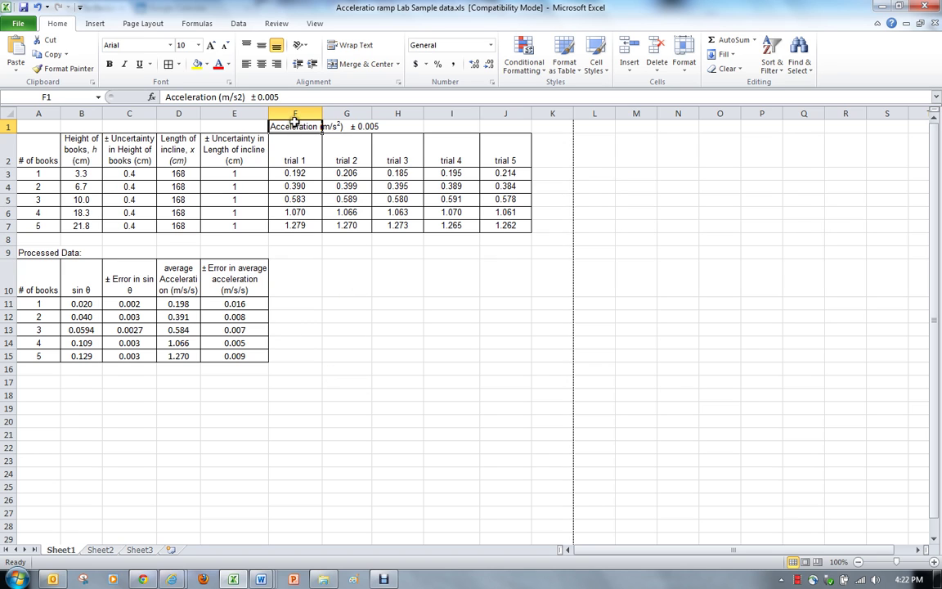
drag(295, 121, 500, 126)
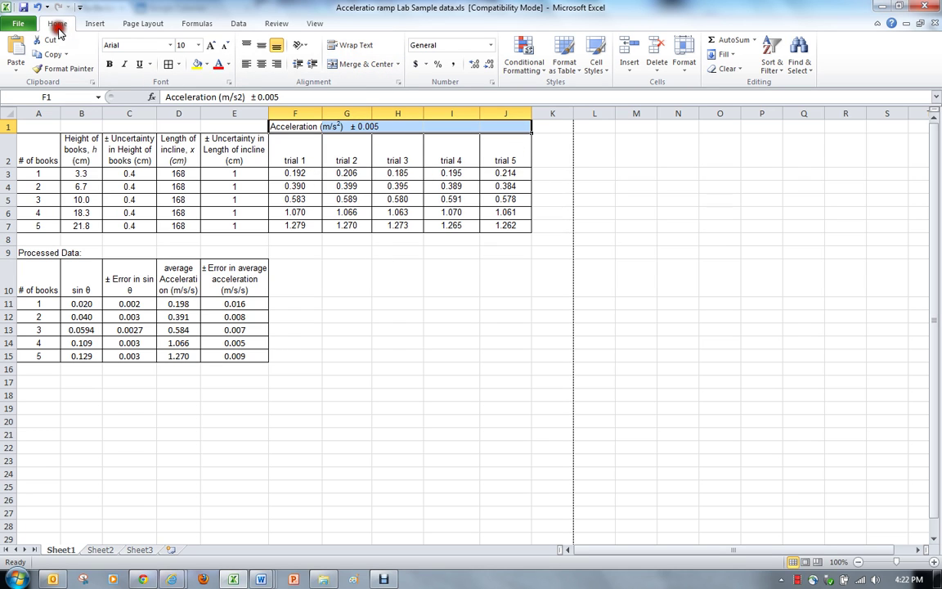
click(350, 66)
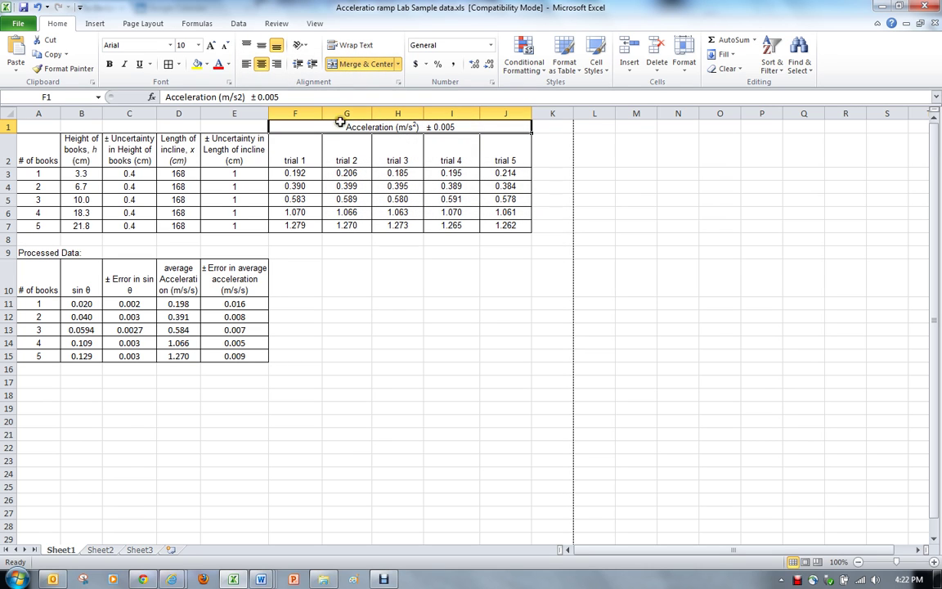
click(449, 357)
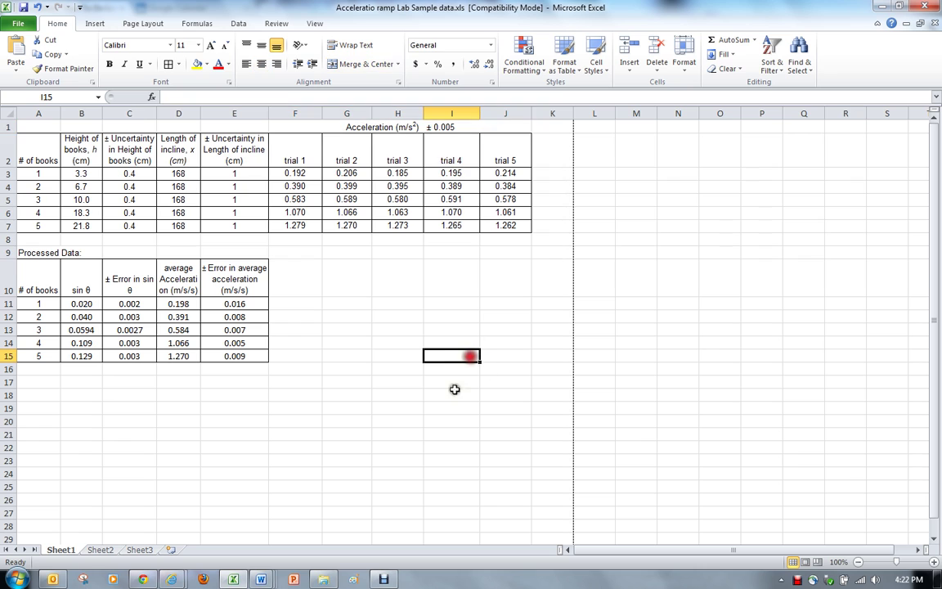
click(328, 124)
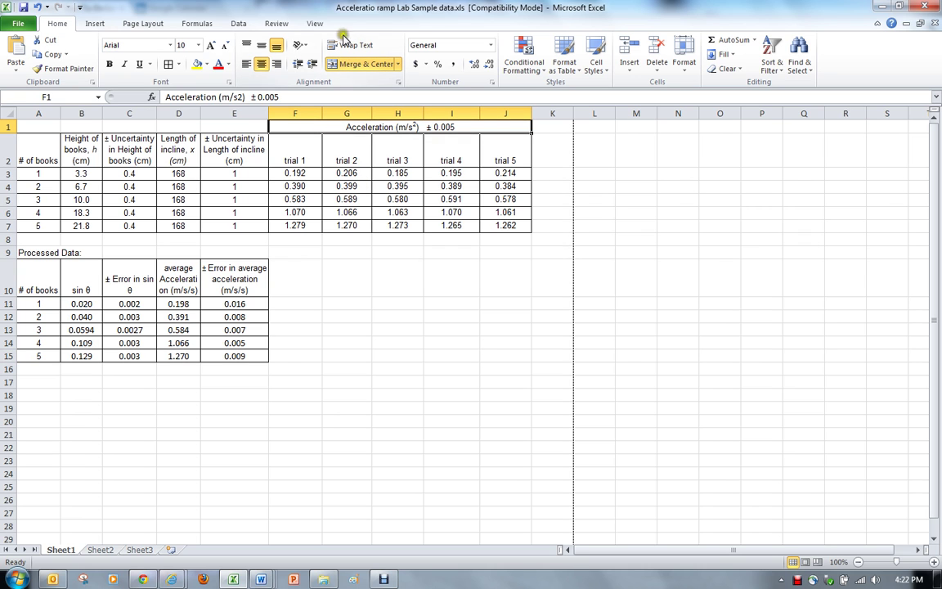
click(335, 343)
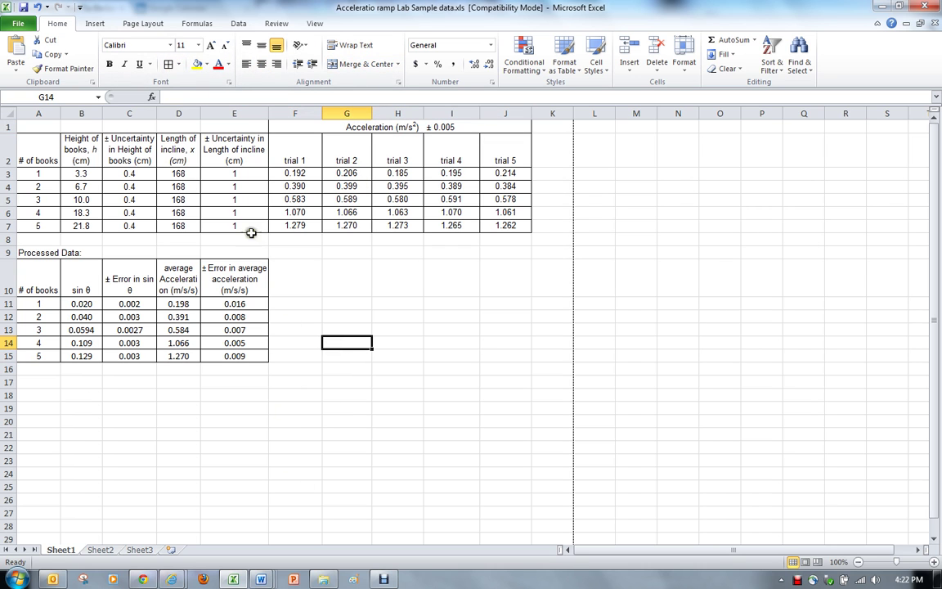
Step: Copy both data tables in A1:J15 and paste the copy starting at cell D19
drag(47, 125, 431, 354)
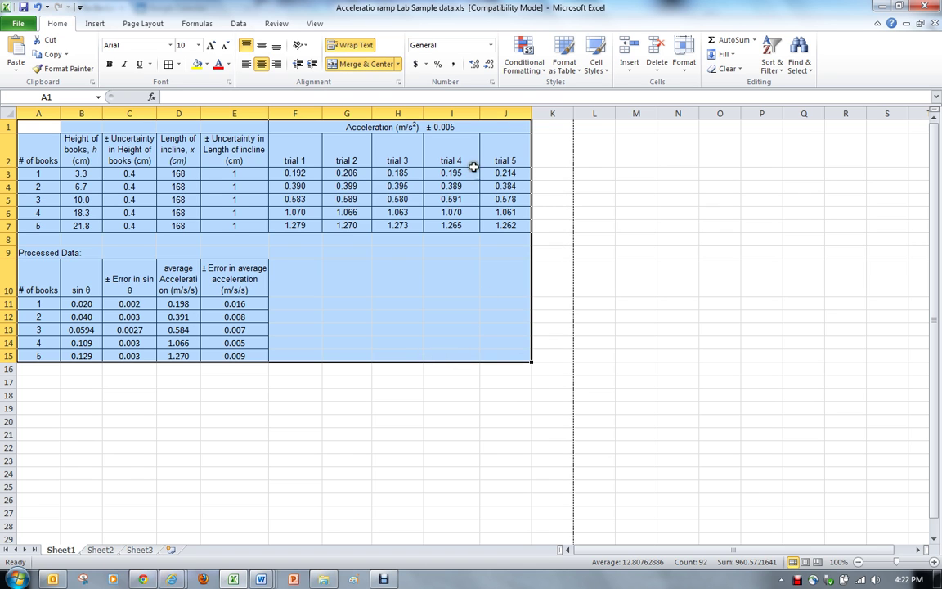
key(ctrl+c)
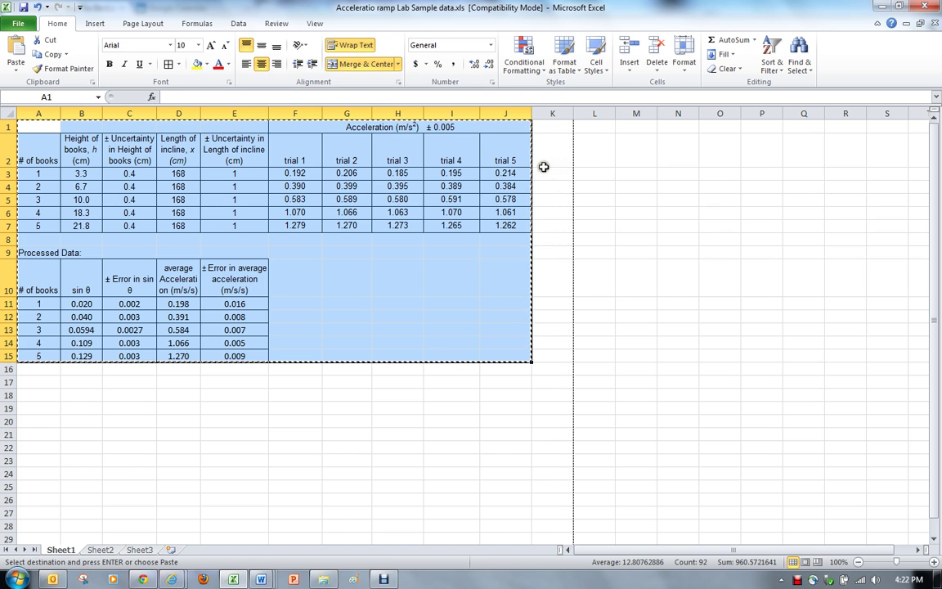
click(167, 407)
key(ctrl+v)
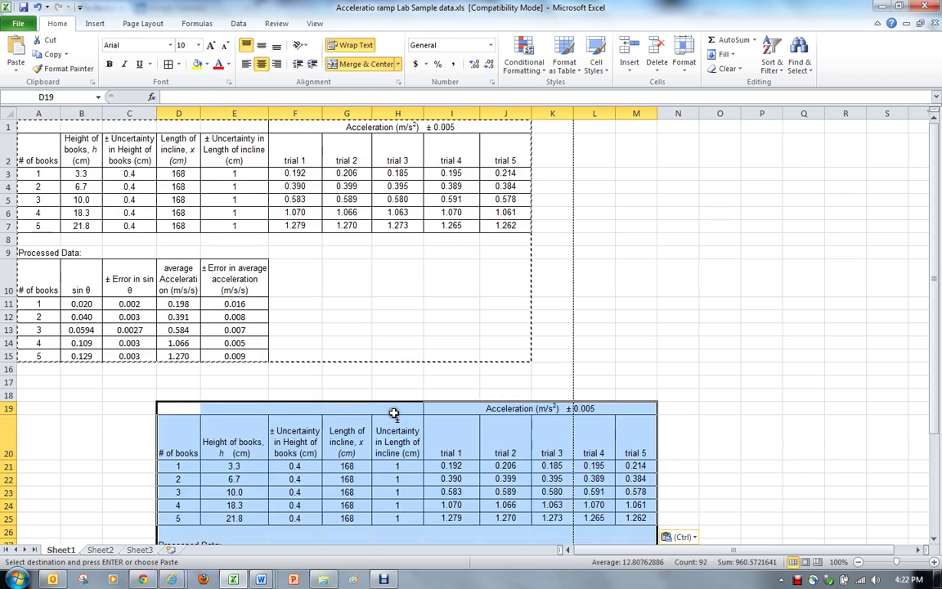
click(719, 368)
scroll(664, 452, down, 2)
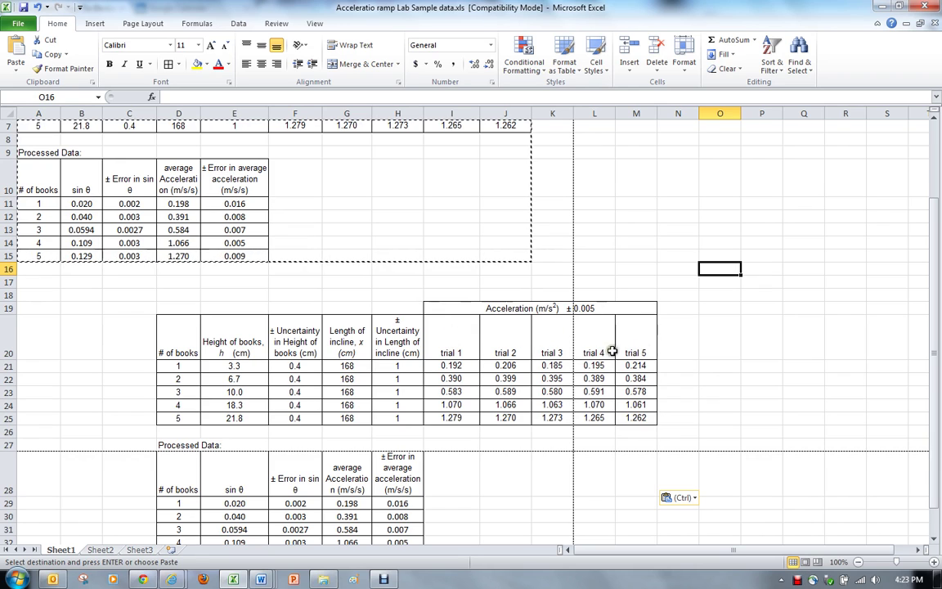
click(711, 306)
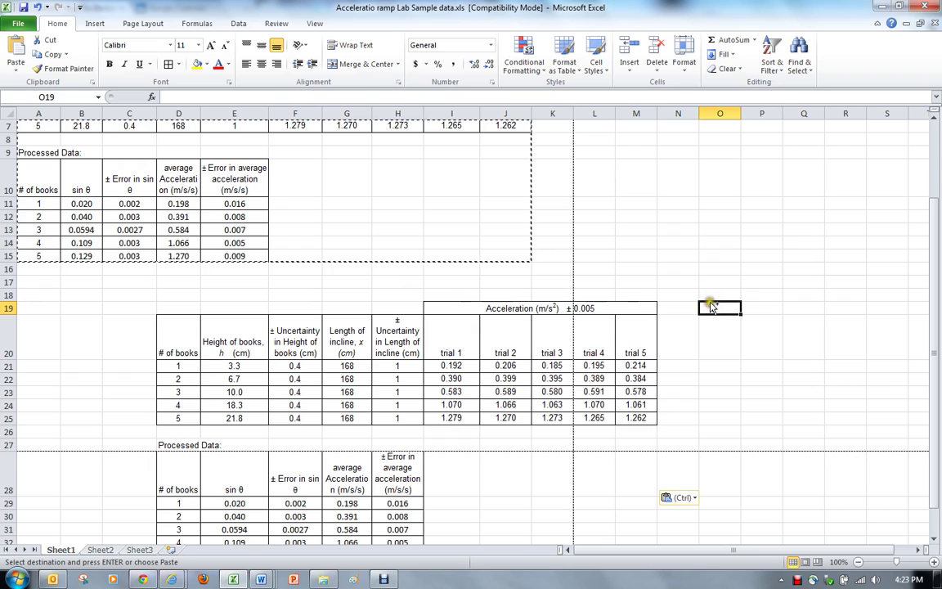
Step: Undo the pasted copy of the data tables at D19
key(ctrl+z)
click(368, 282)
scroll(401, 334, up, 2)
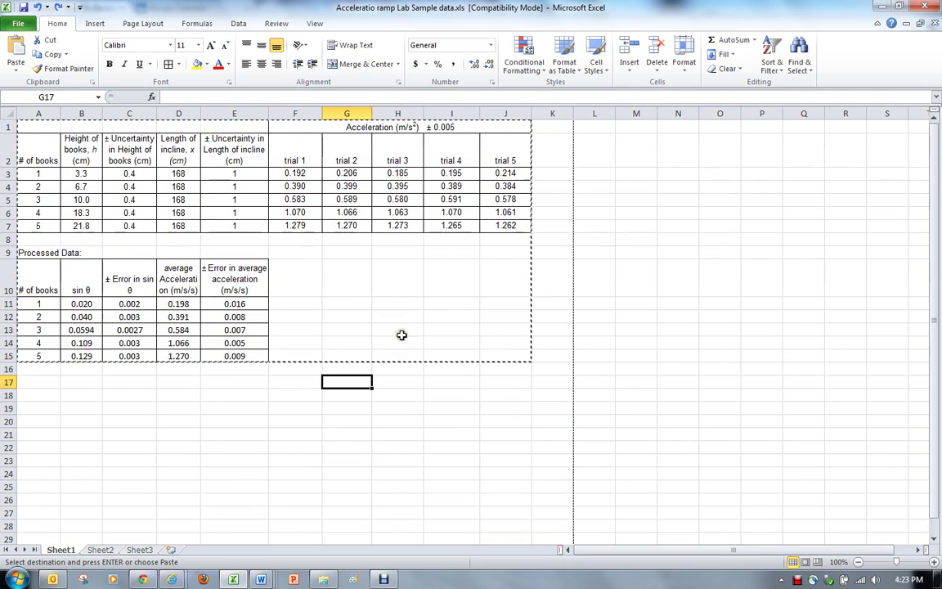